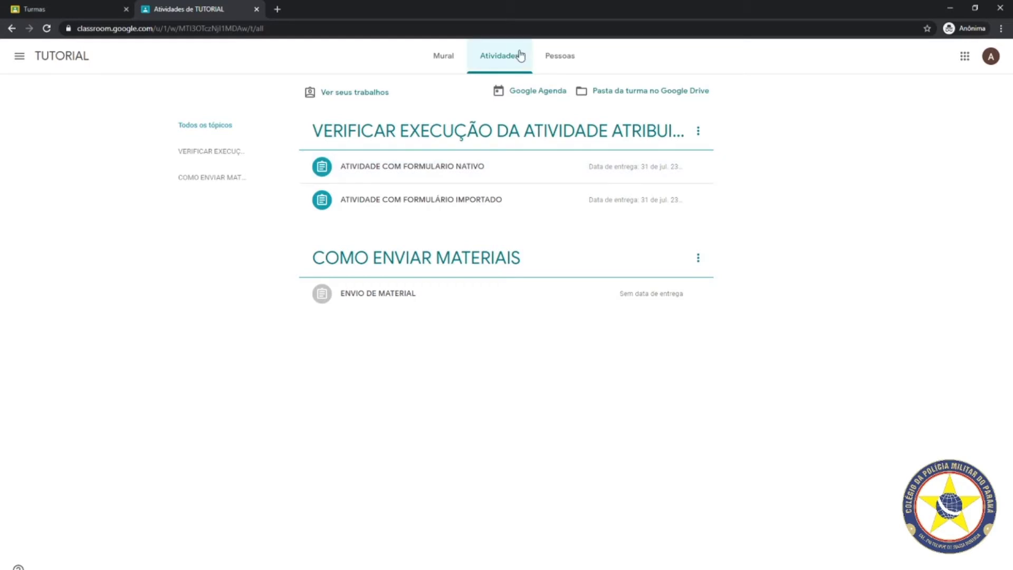
Expand the ATIVIDADE COM FORMULARIO NATIVO activity, go to Mural, then return to Atividades
left_click(421, 169)
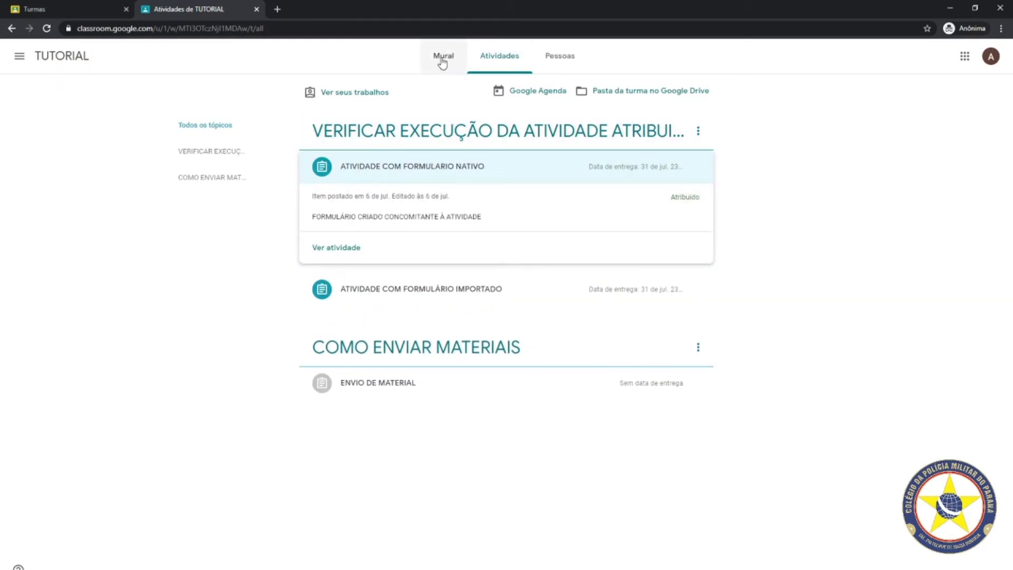
left_click(443, 58)
left_click(490, 57)
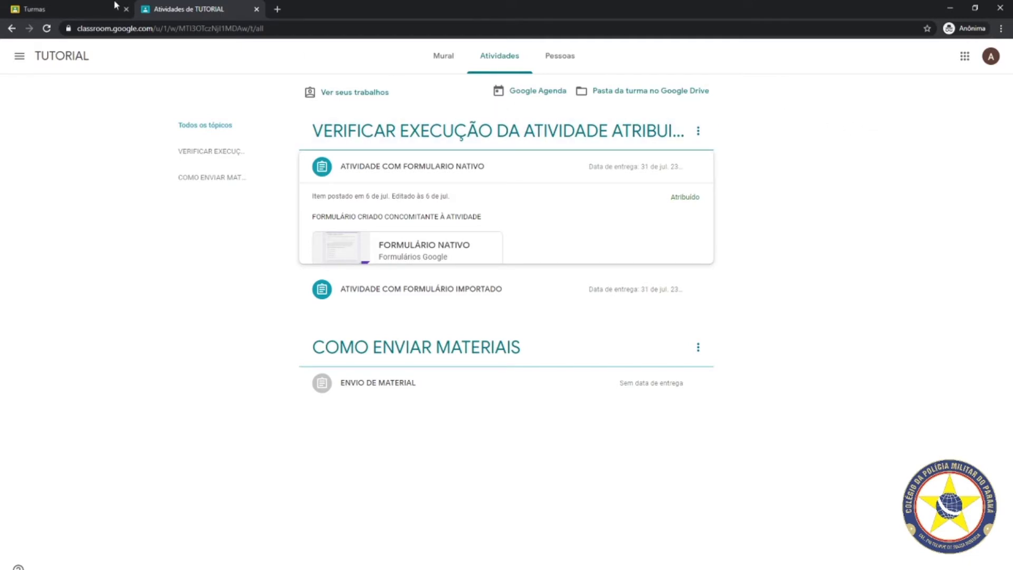
Open the TUTORIAL class's Atividades list in the teacher's view
left_click(70, 9)
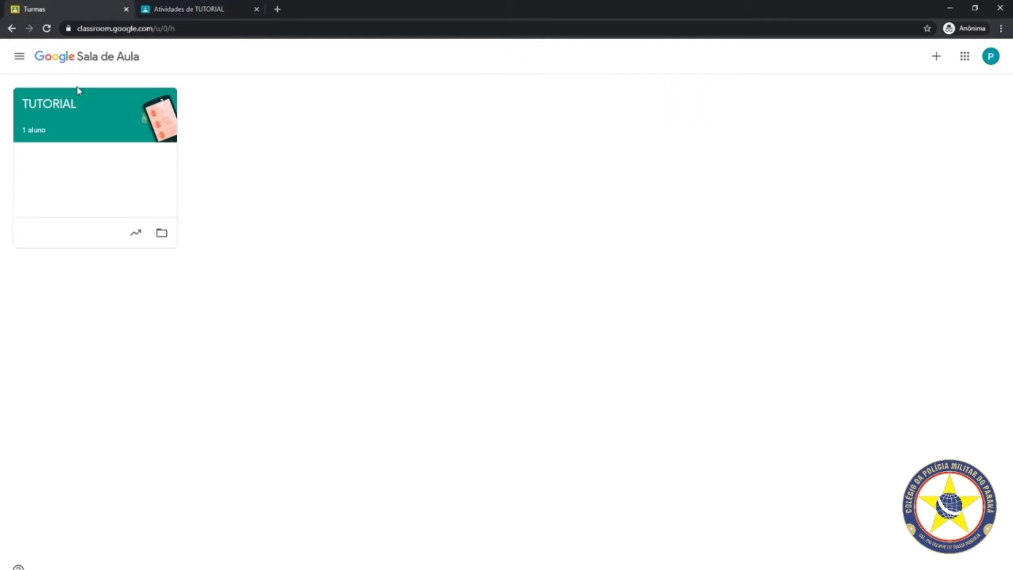
left_click(57, 113)
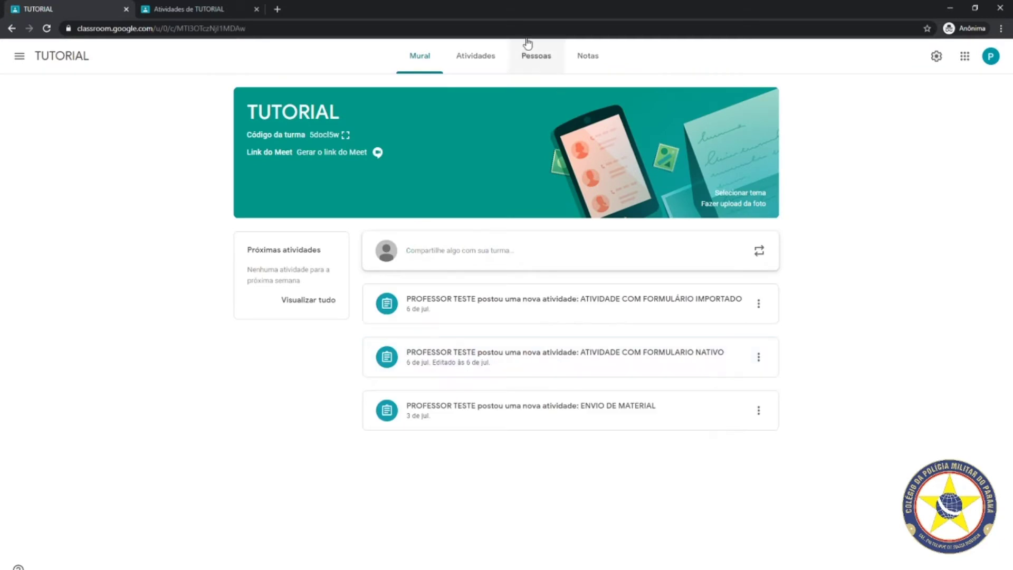
left_click(471, 55)
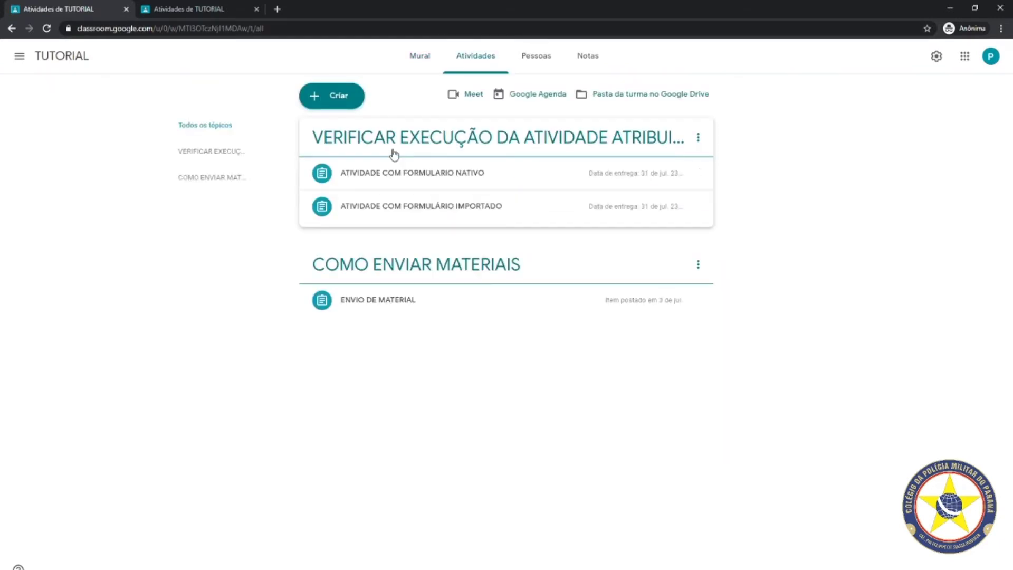
Create a new Atividade com teste and remove its attached Blank Quiz
left_click(327, 104)
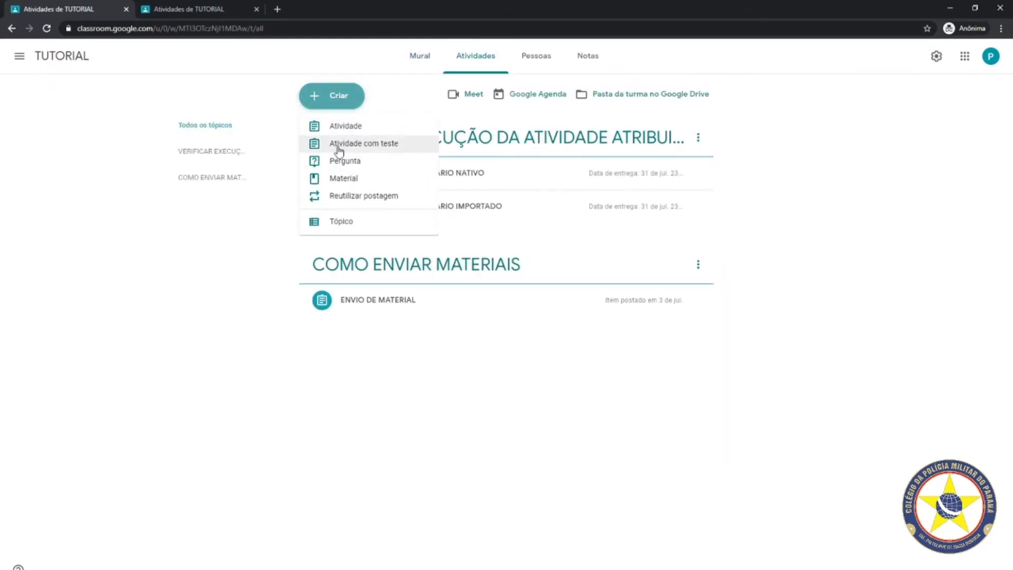
left_click(337, 144)
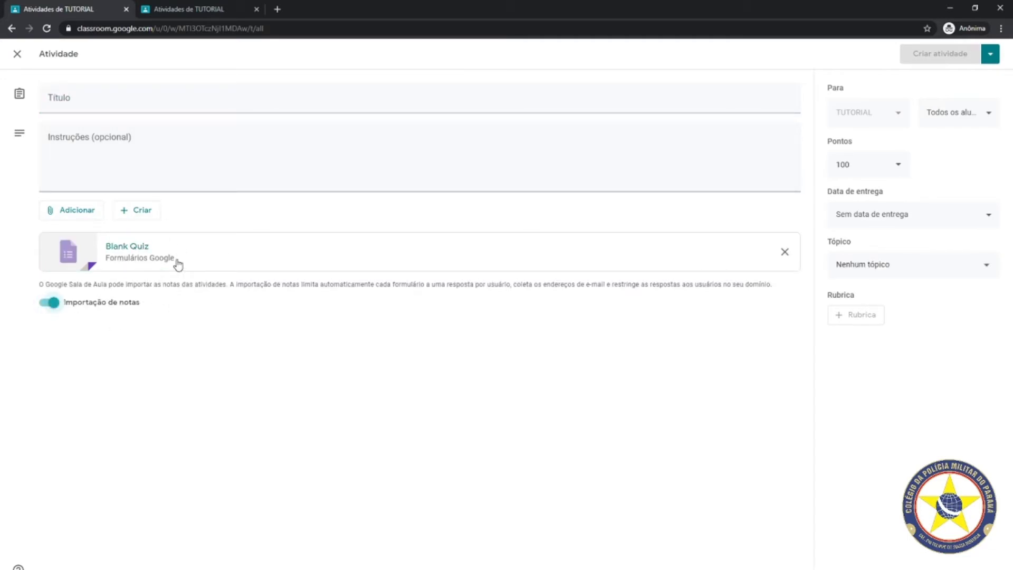
left_click(784, 255)
left_click(88, 217)
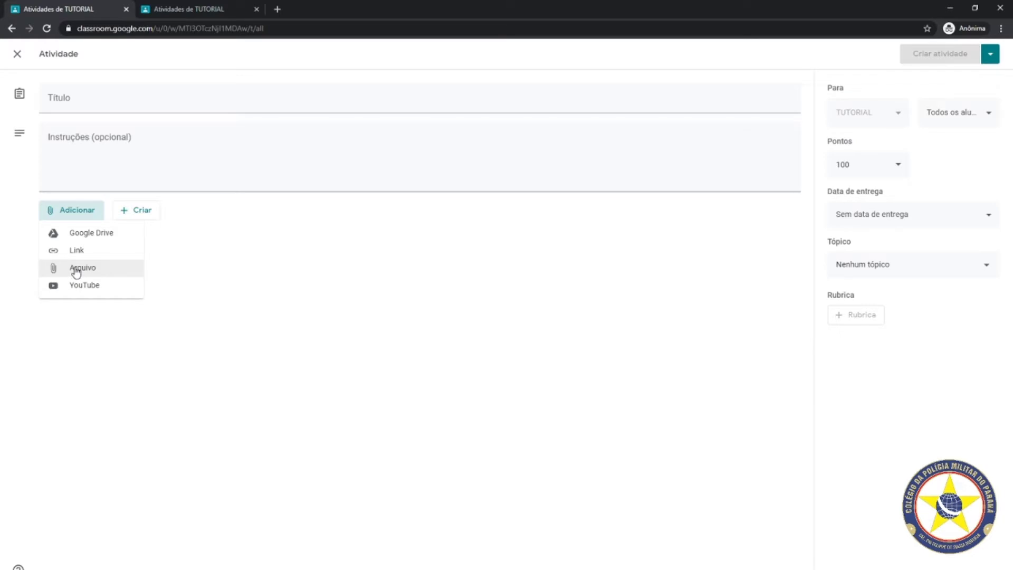
Preview the Arquivo and Link attachment options, cancel both, then abandon the new activity
left_click(76, 269)
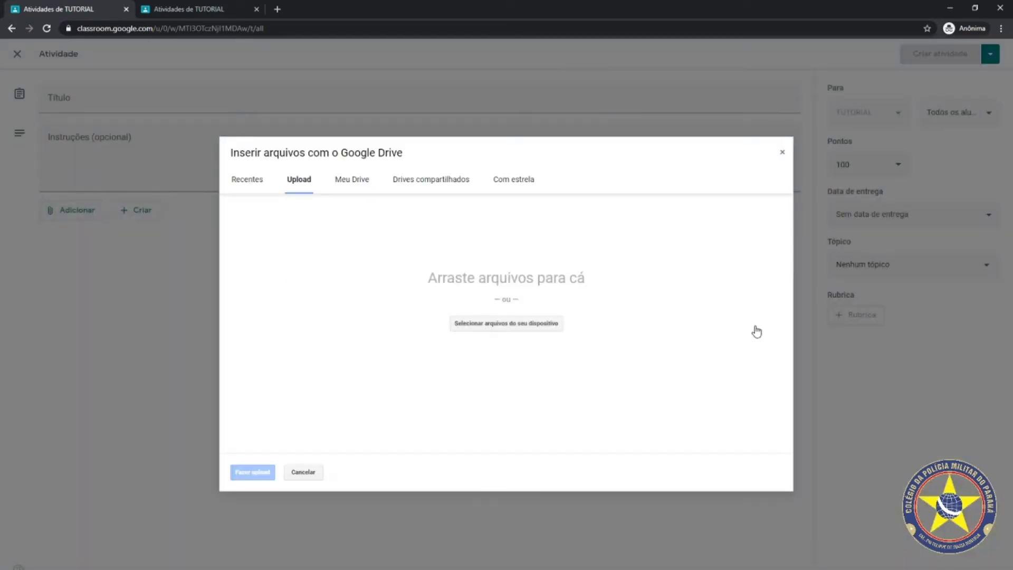
left_click(782, 152)
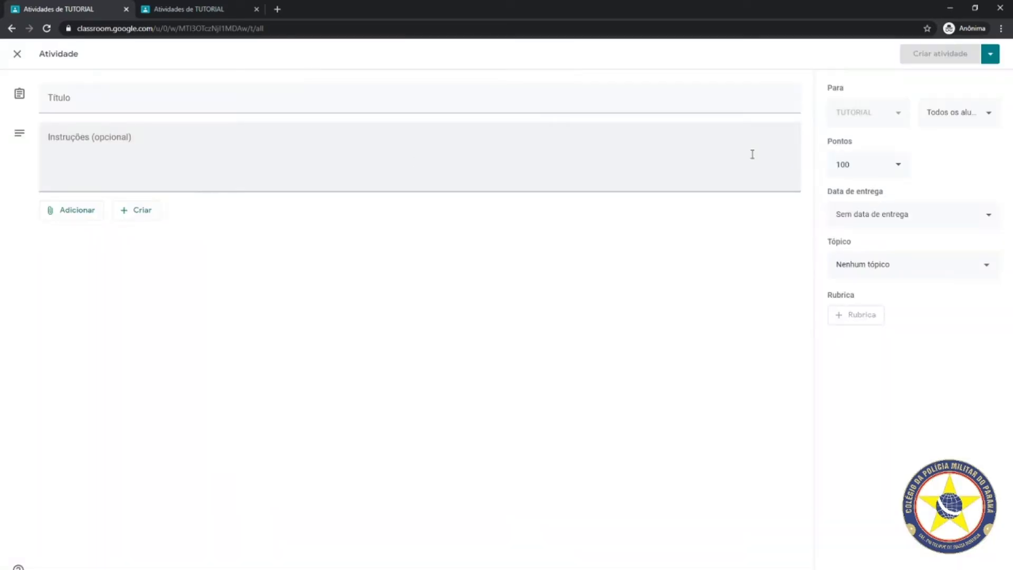
left_click(64, 210)
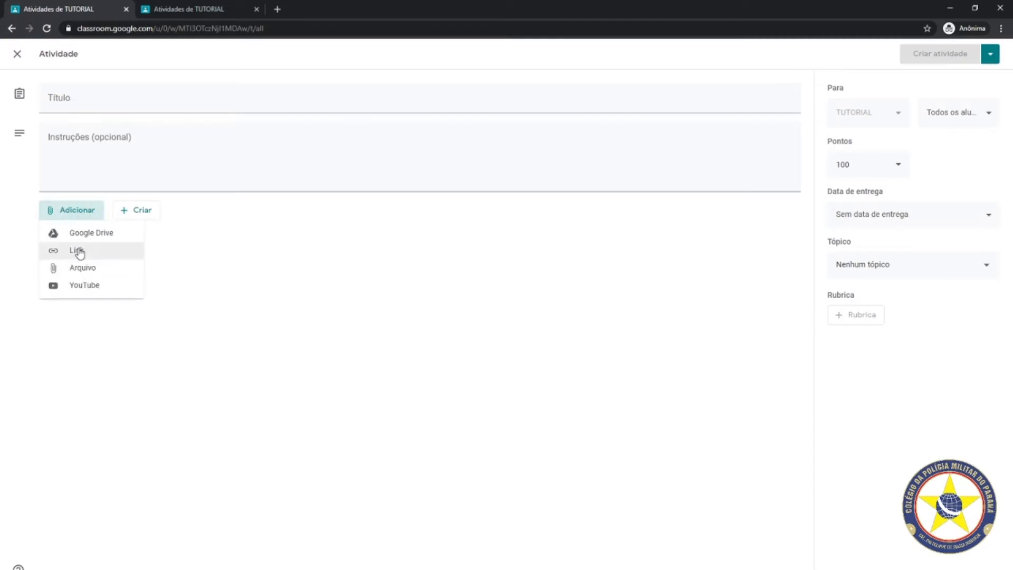
left_click(78, 251)
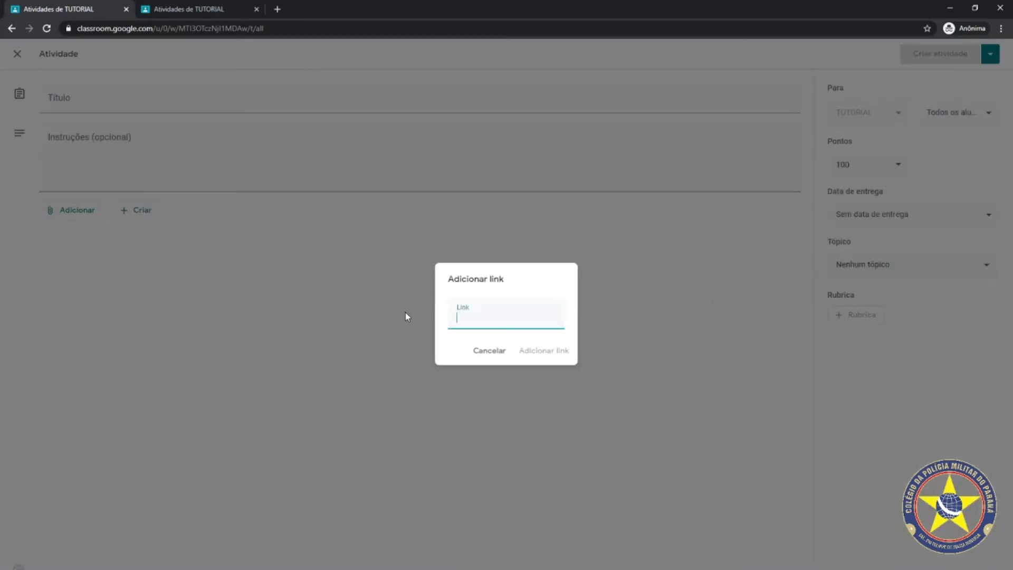
left_click(488, 350)
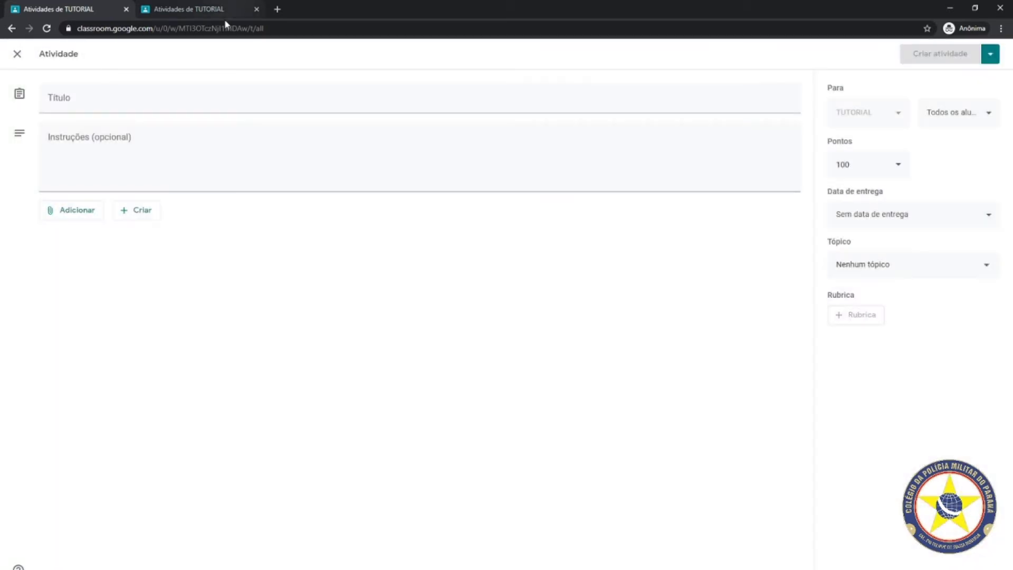
left_click(12, 28)
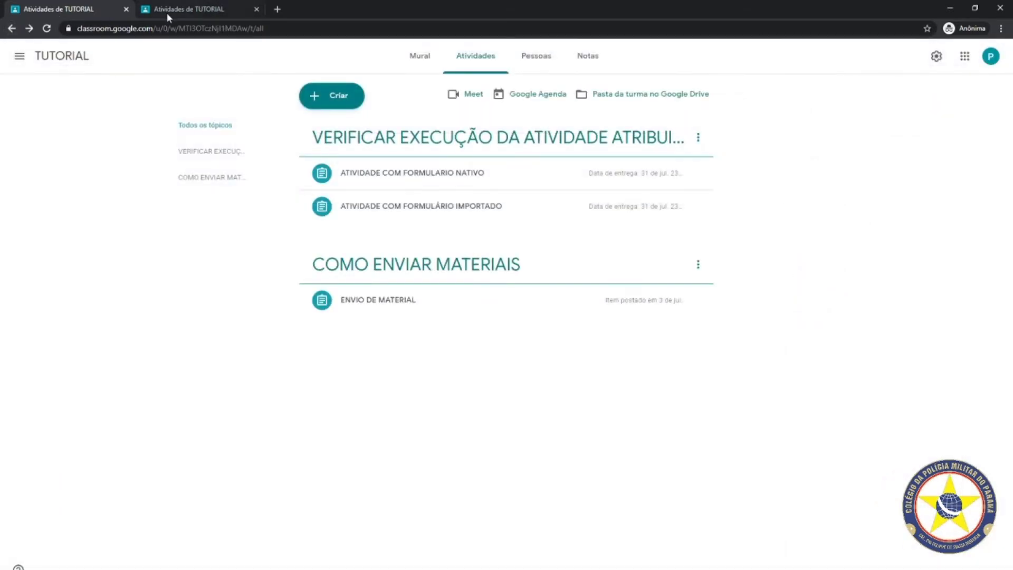
As the student, expand both form activities and open the FORMULÁRIO NATIVO quiz
left_click(168, 15)
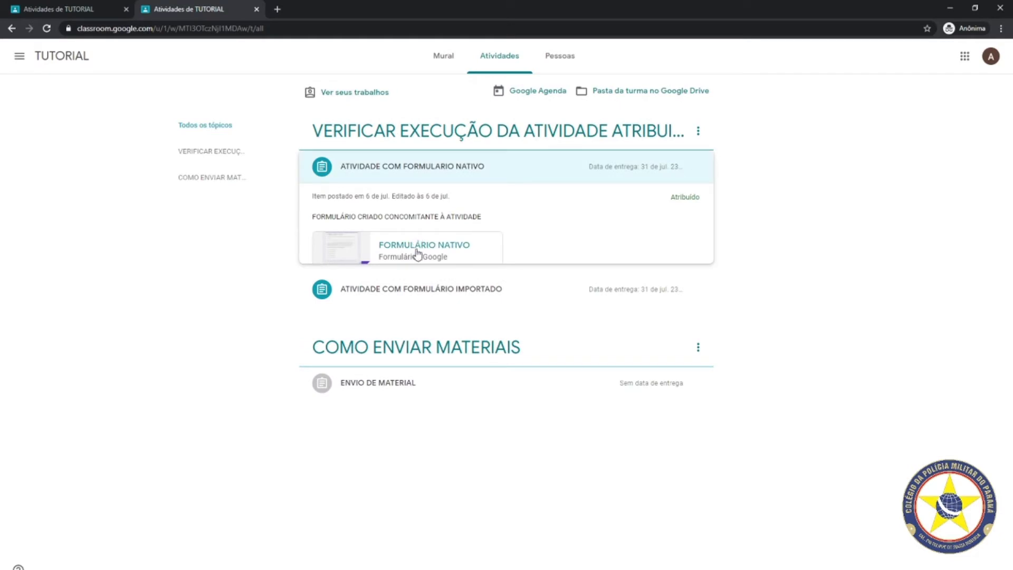
left_click(402, 291)
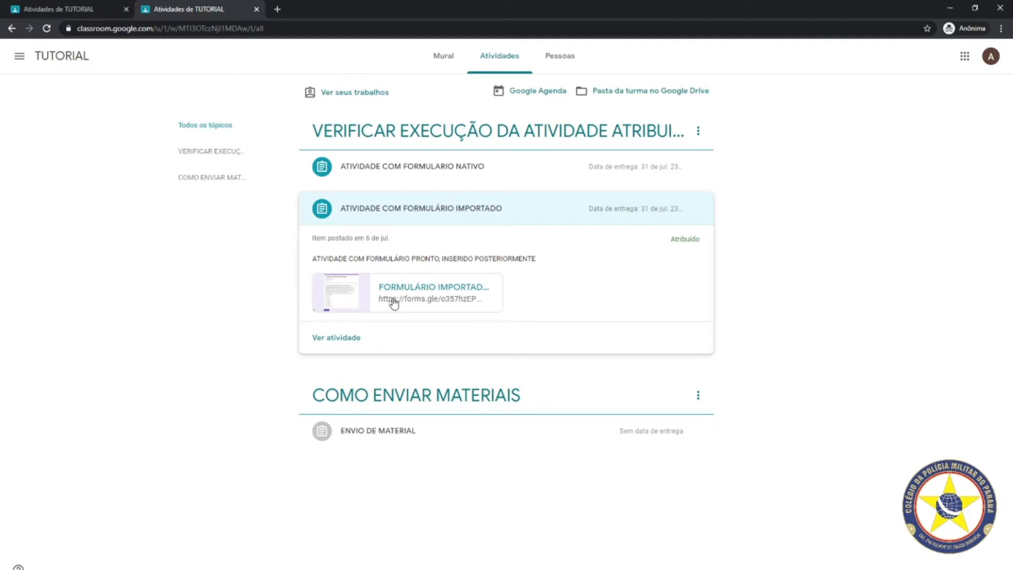
left_click(421, 172)
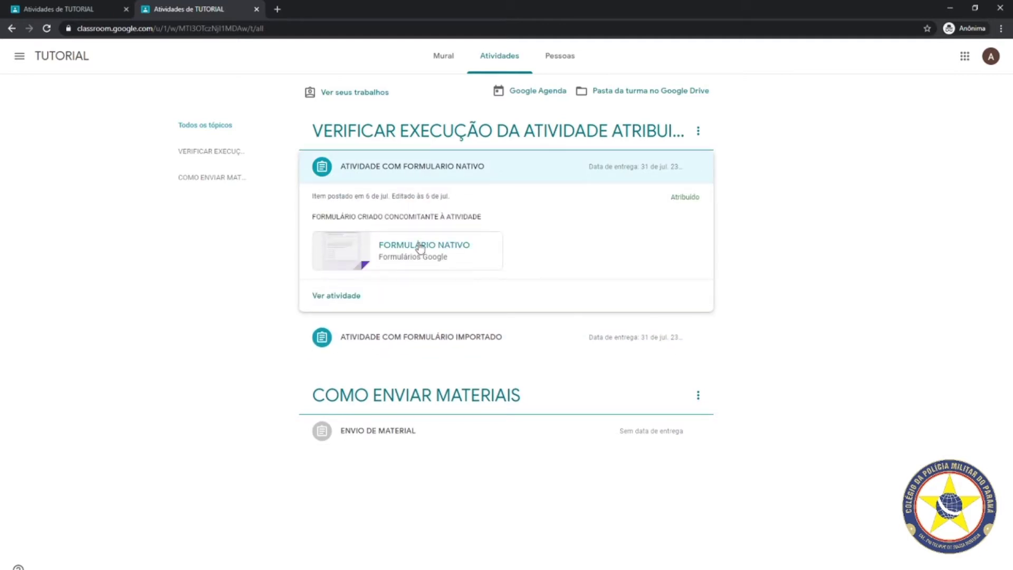
left_click(419, 247)
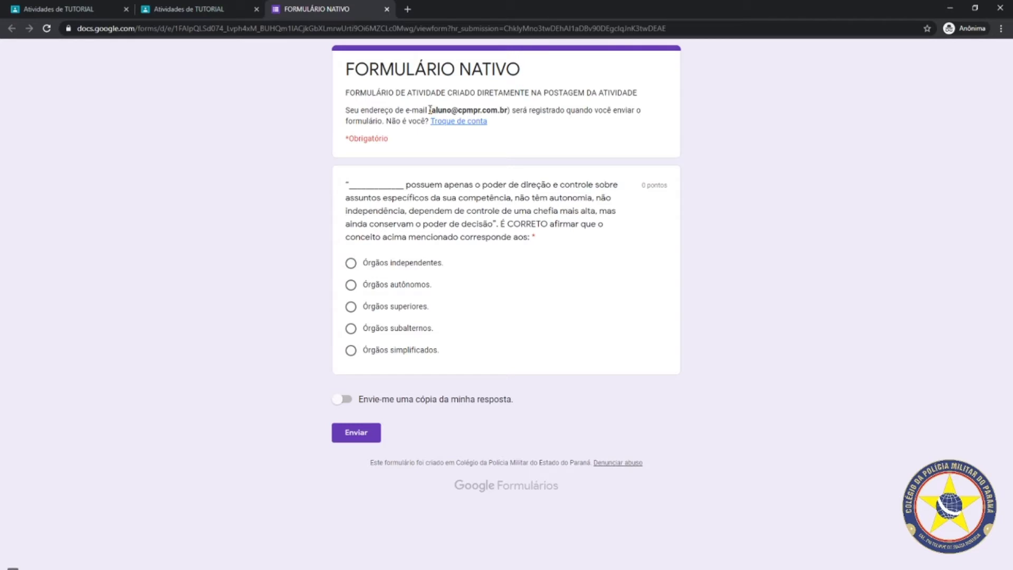
Answer the FORMULÁRIO NATIVO question with 'Órgãos subalternos.' and submit it
left_click_drag(429, 110, 511, 111)
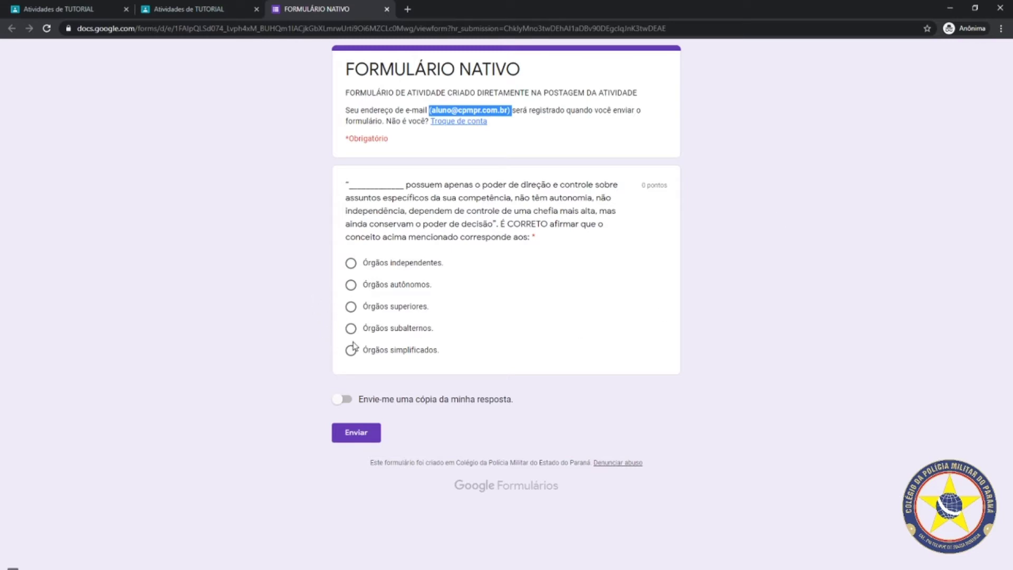
left_click(350, 328)
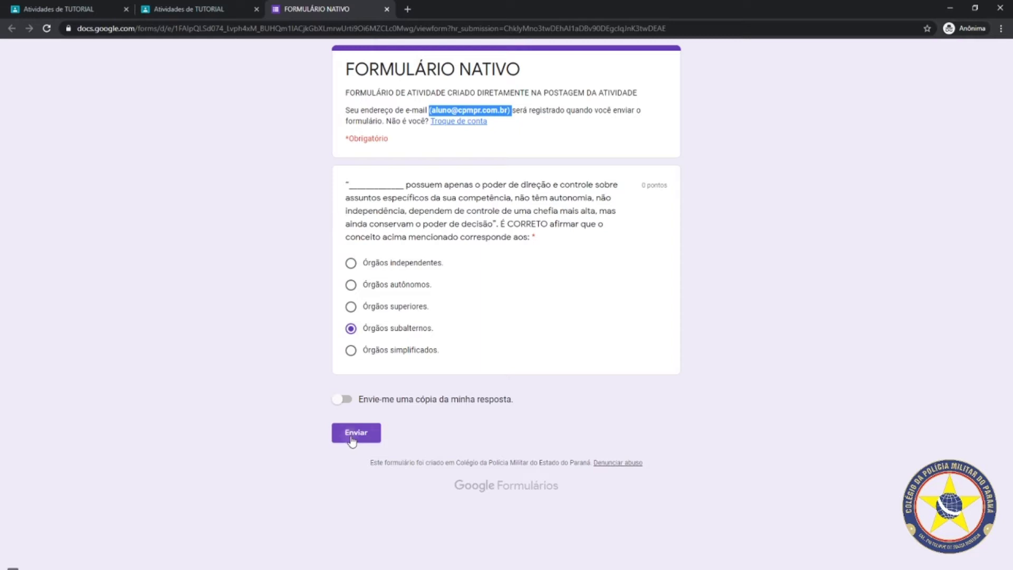
left_click(351, 430)
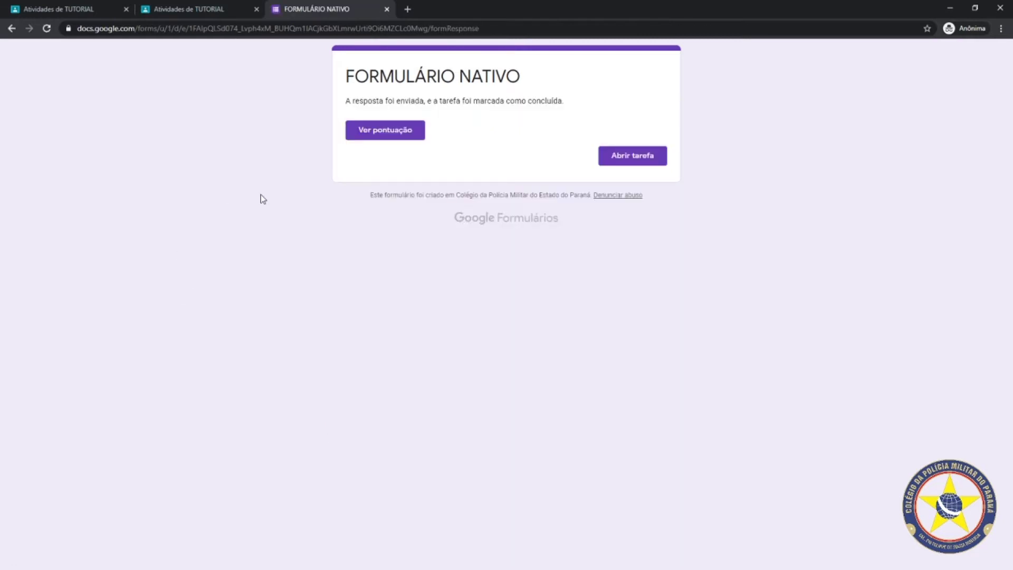
Close the native form, expand ATIVIDADE COM FORMULÁRIO IMPORTADO, and open the FORMULÁRIO IMPORTADO link
left_click(387, 10)
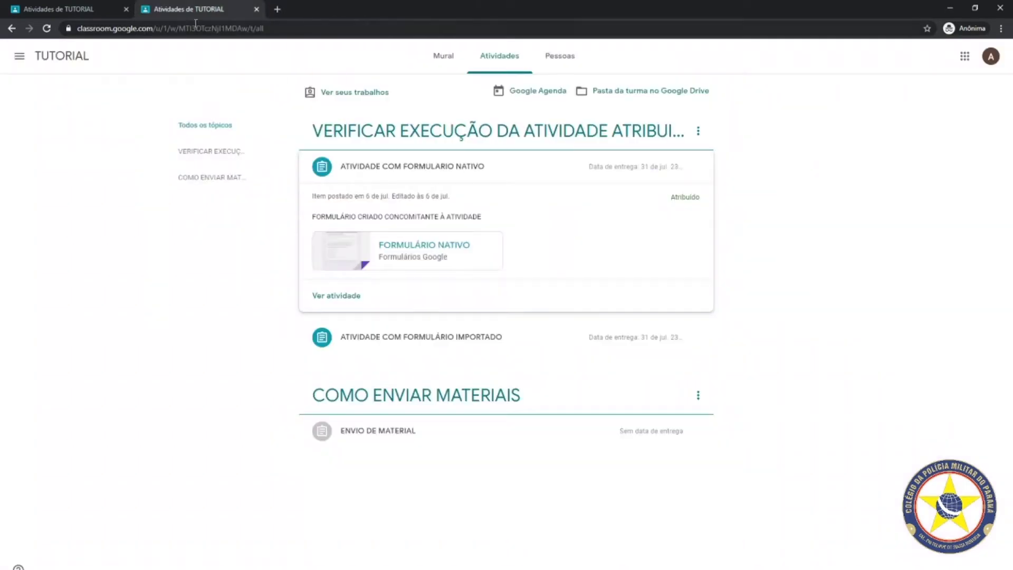
left_click(419, 340)
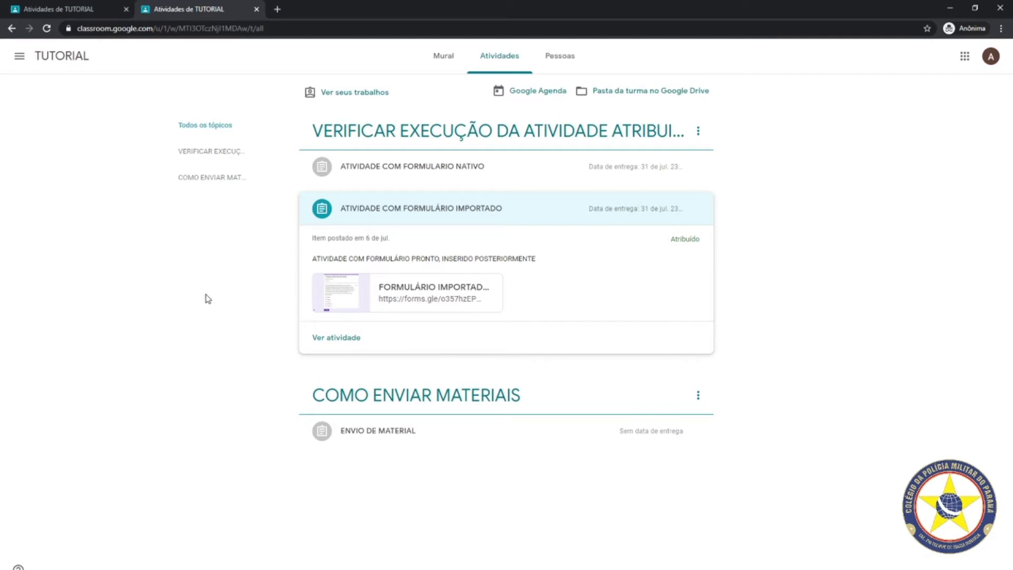
left_click(407, 290)
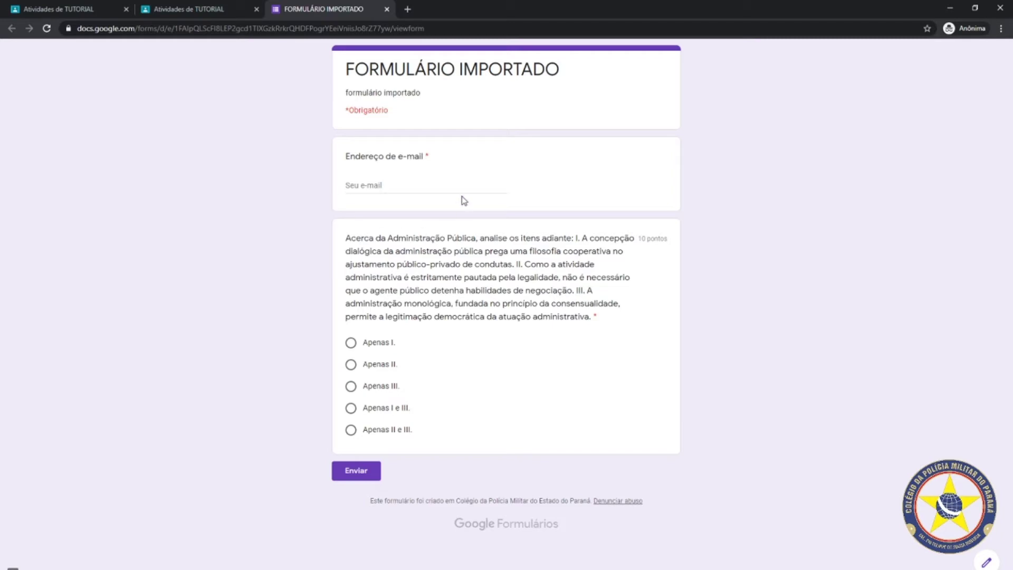
Enter the student's e-mail address, choose 'Apenas I.', and submit the FORMULÁRIO IMPORTADO response
left_click(357, 186)
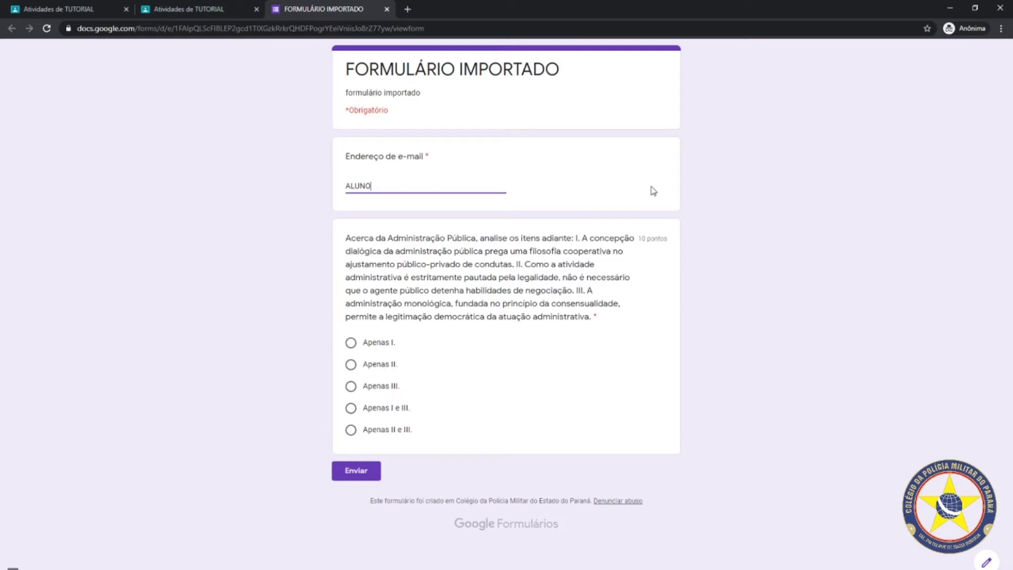
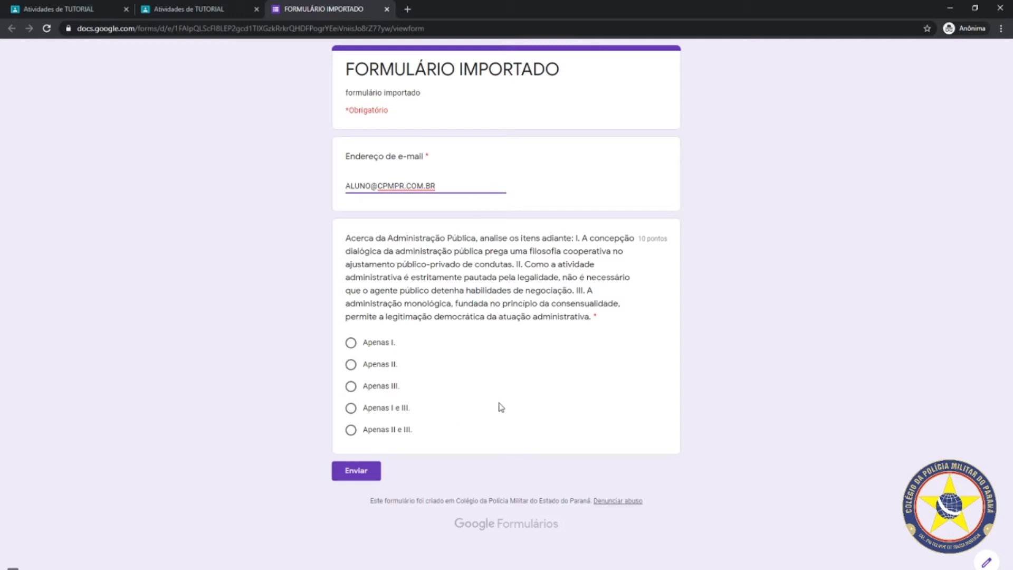
left_click(350, 342)
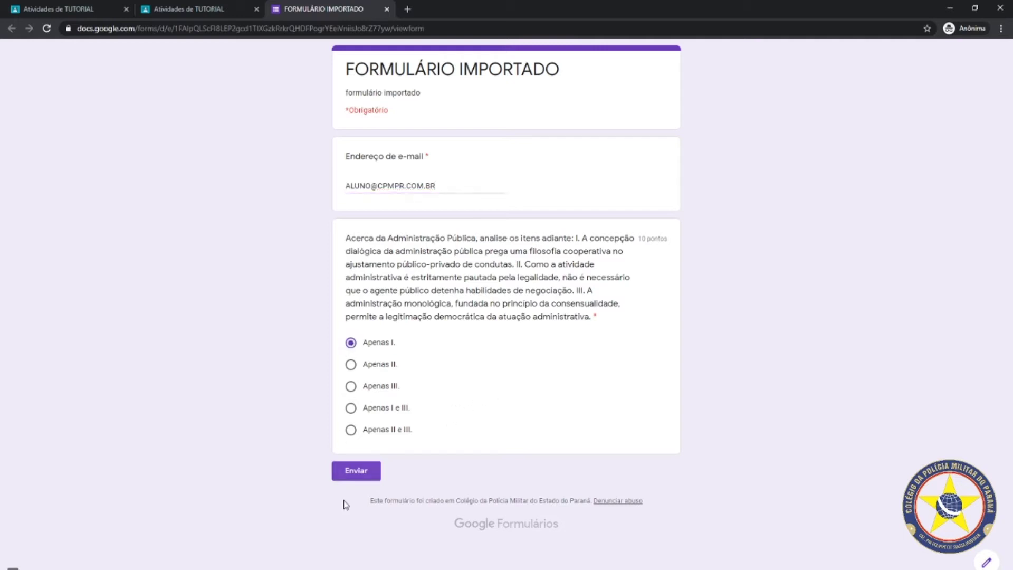
left_click(351, 473)
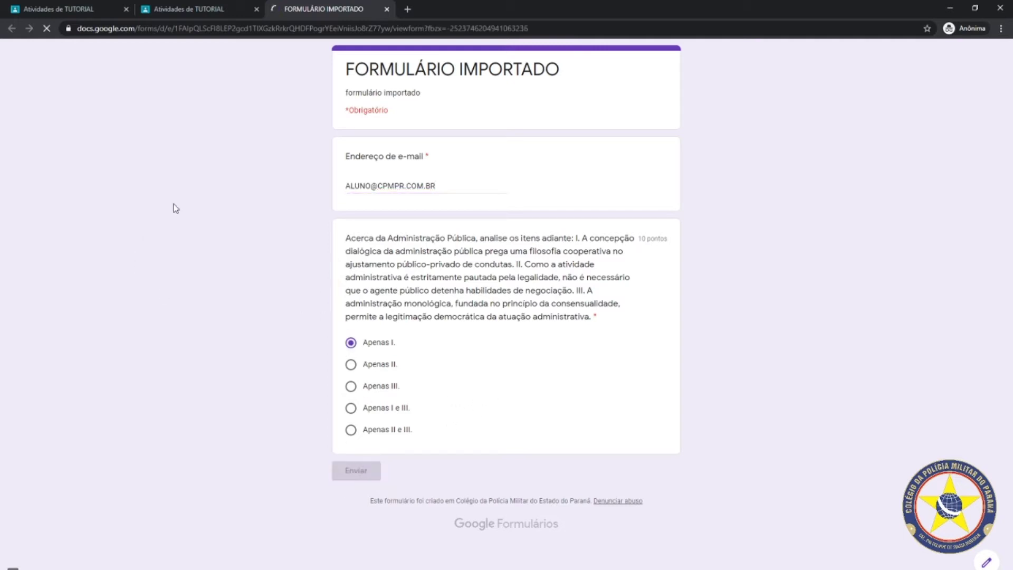
Close the imported form, collapse its activity, and return to the teacher's class view
left_click(387, 10)
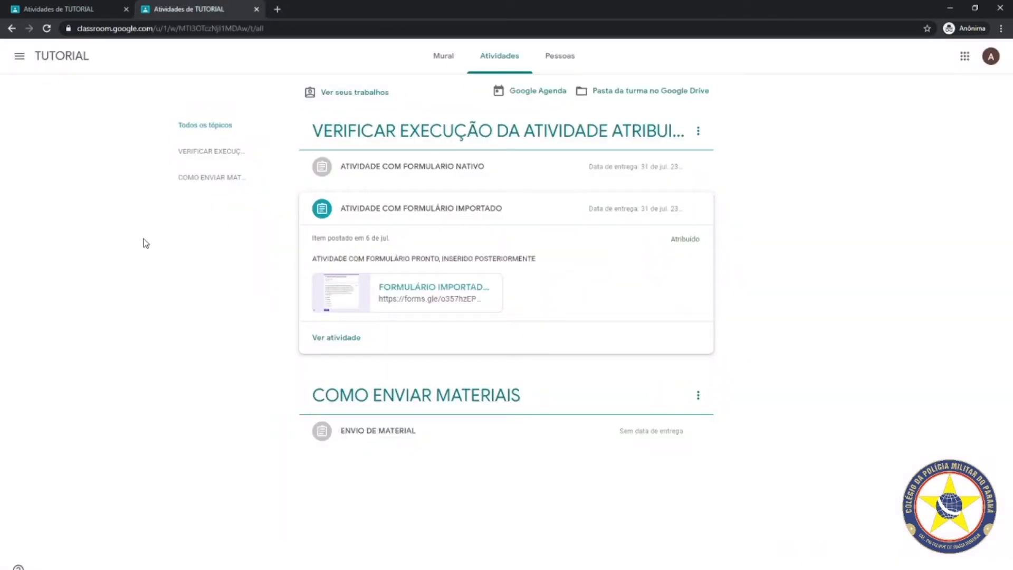
left_click(438, 217)
left_click(74, 9)
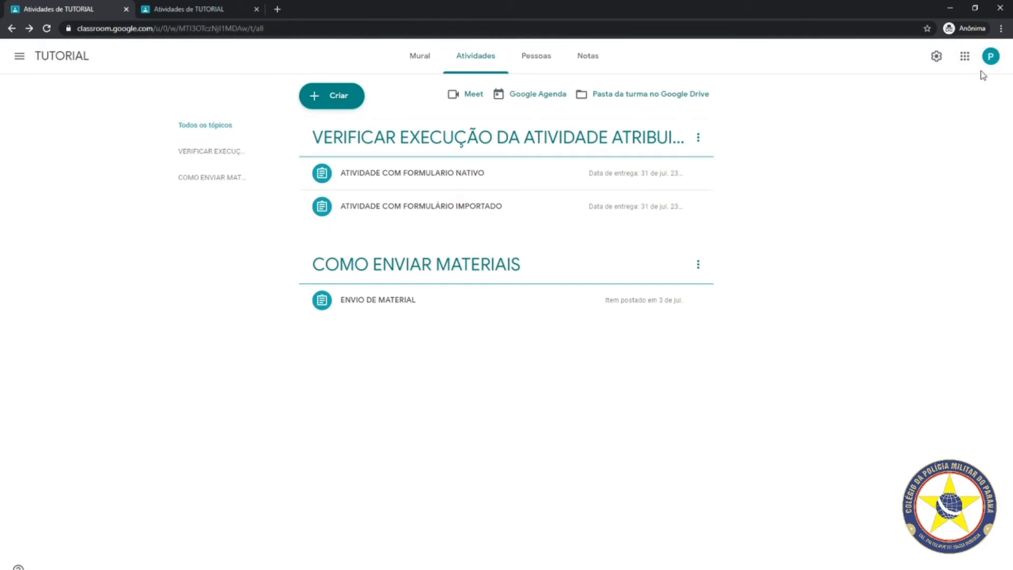
Check the signed-in accounts, then expand ATIVIDADE COM FORMULARIO NATIVO showing 1 Entregue
left_click(990, 58)
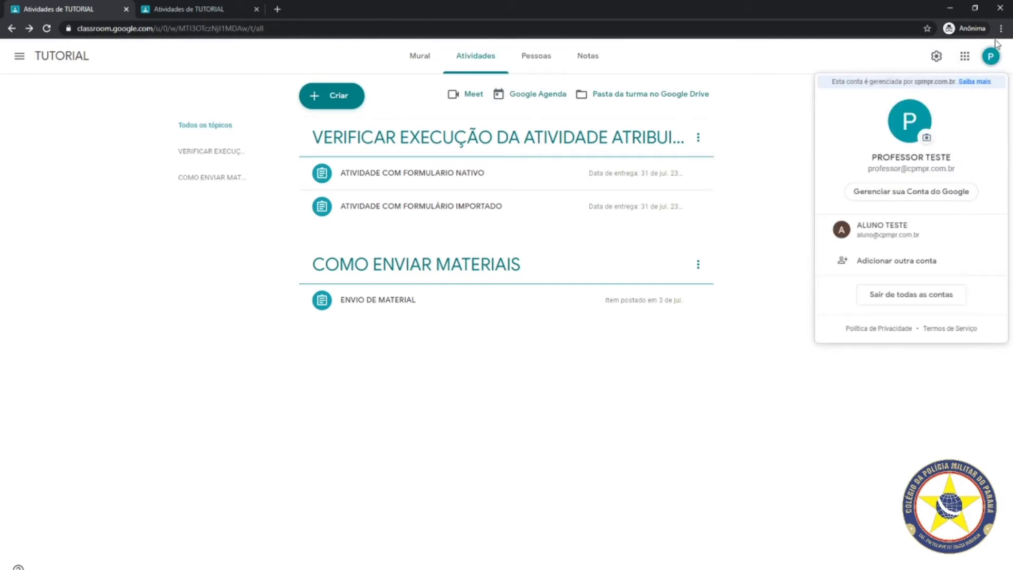
left_click(990, 58)
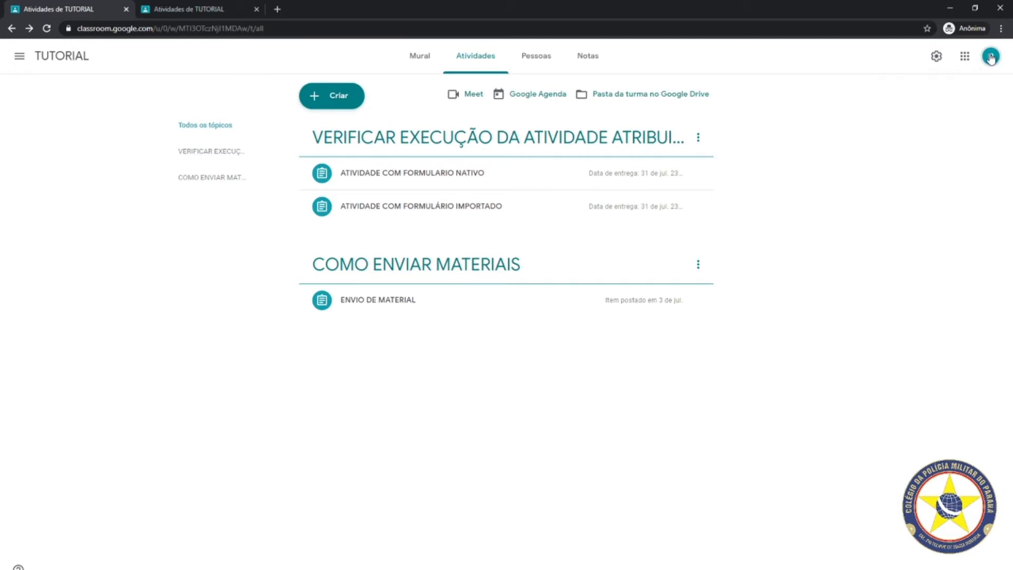
left_click(399, 183)
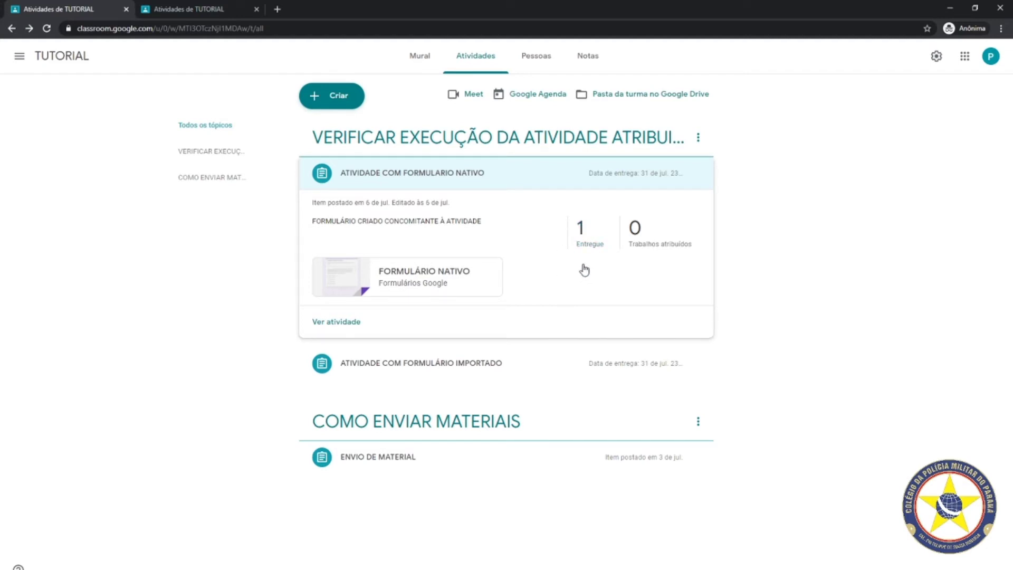
Review the native activity's 1 Entregue submission, then expand it in the student's view as Devolvido
left_click(582, 232)
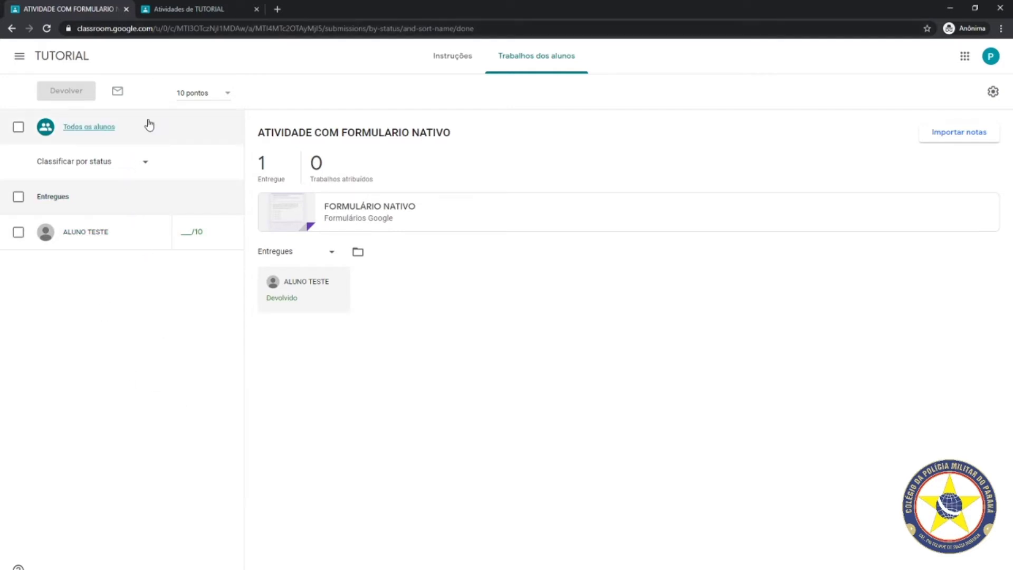
left_click(188, 10)
left_click(414, 170)
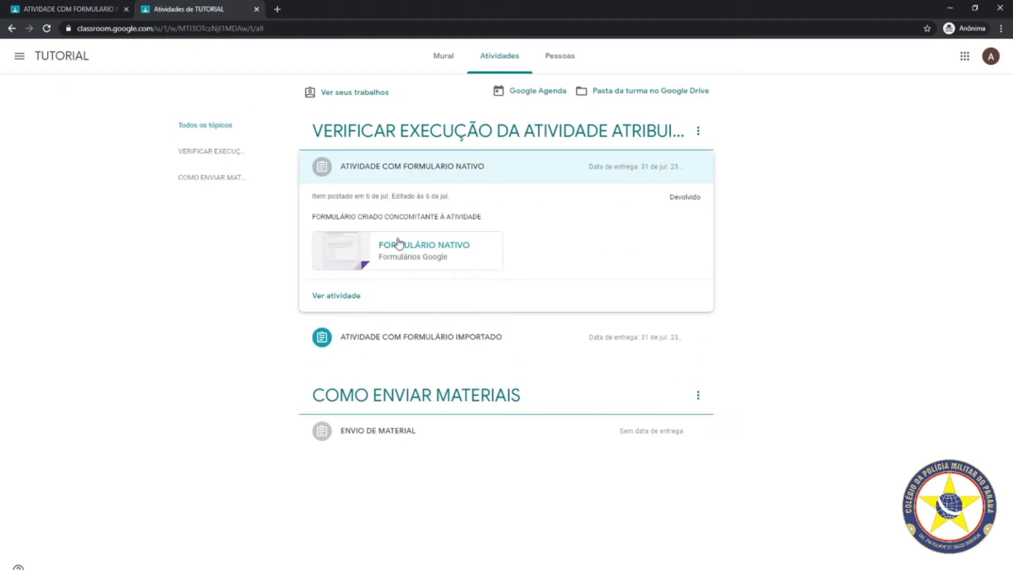
Open the already-answered FORMULÁRIO NATIVO form and copy its web address for an Opera private window
left_click(397, 249)
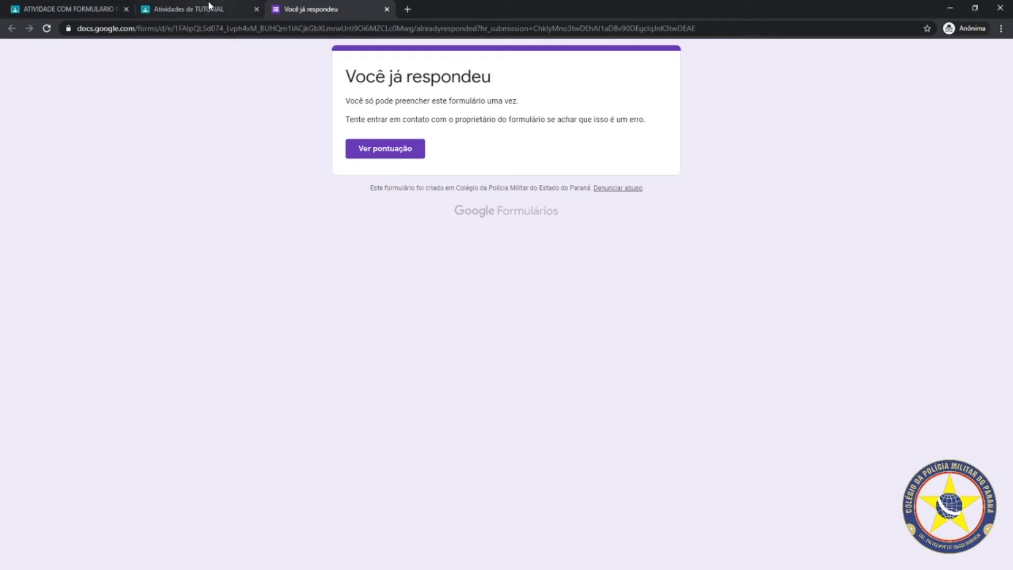
left_click(195, 11)
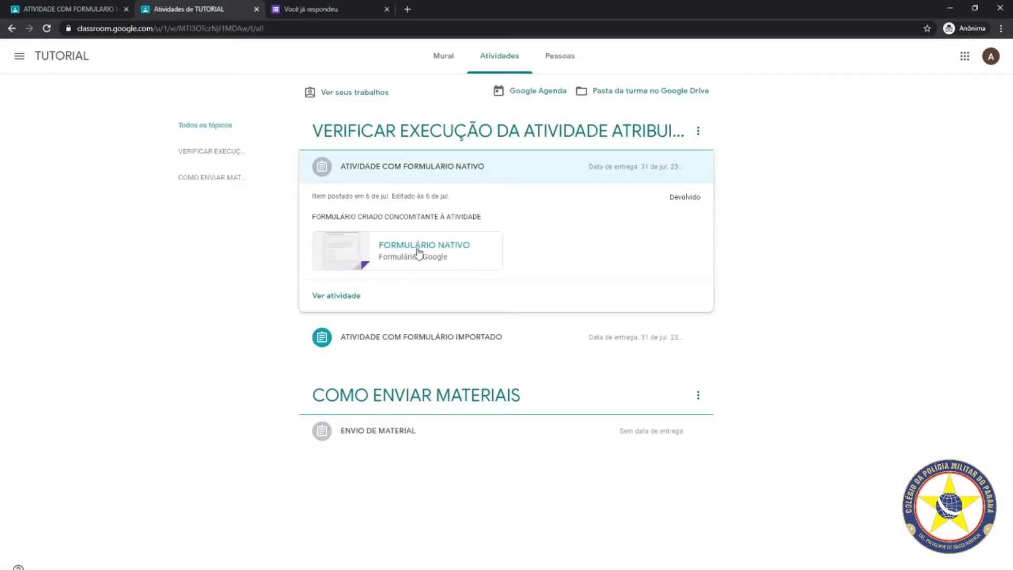
left_click(327, 8)
left_click(220, 27)
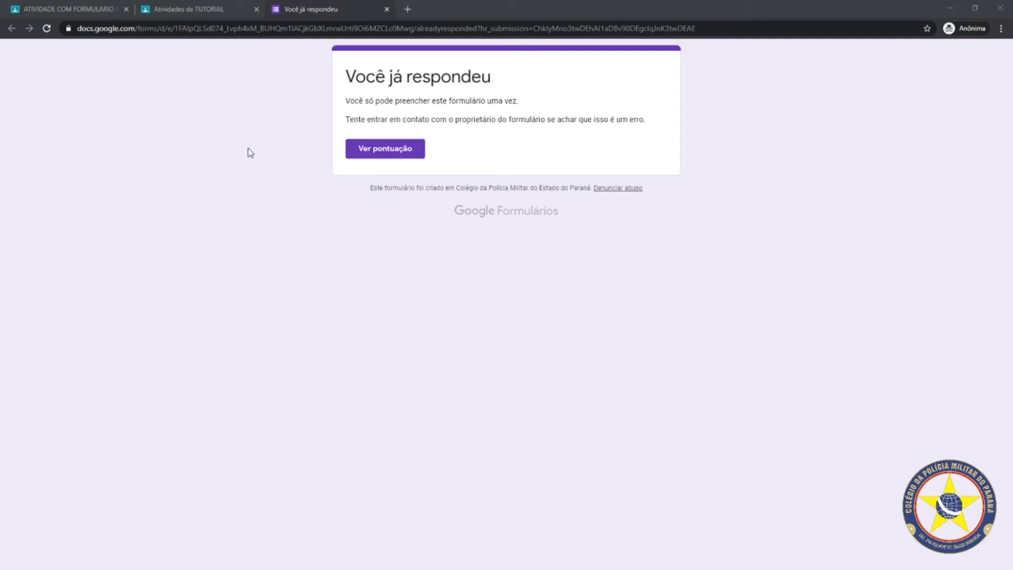
key("alt+Tab")
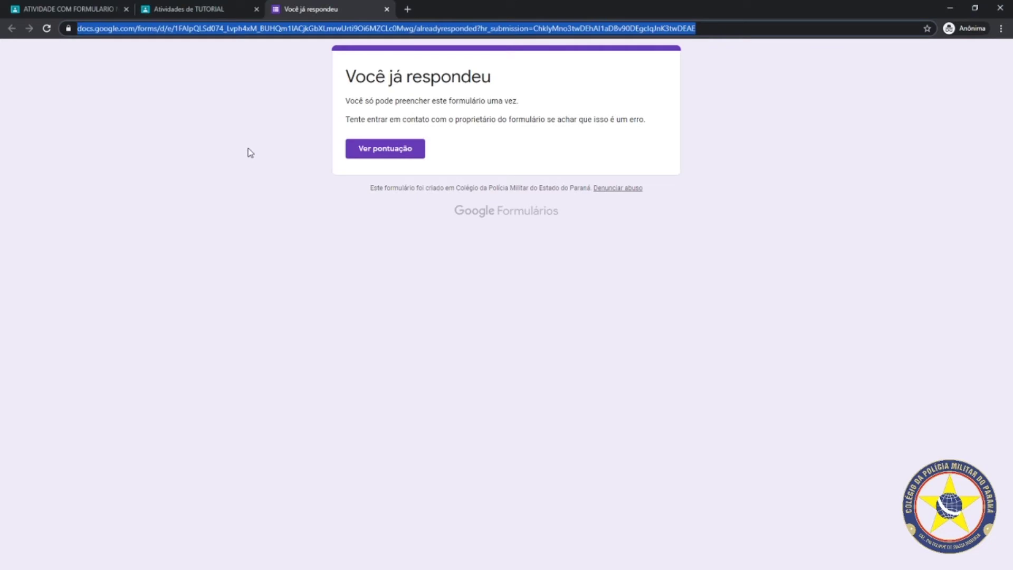
key("alt+Tab")
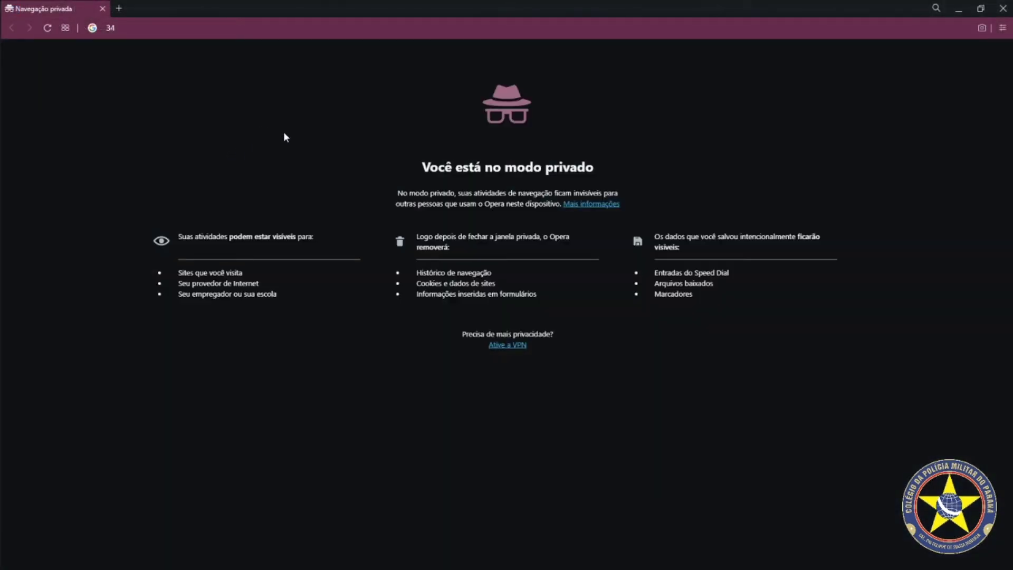
Paste the copied form address into Opera's private window address bar and load it
key("BackSpace")
key("BackSpace")
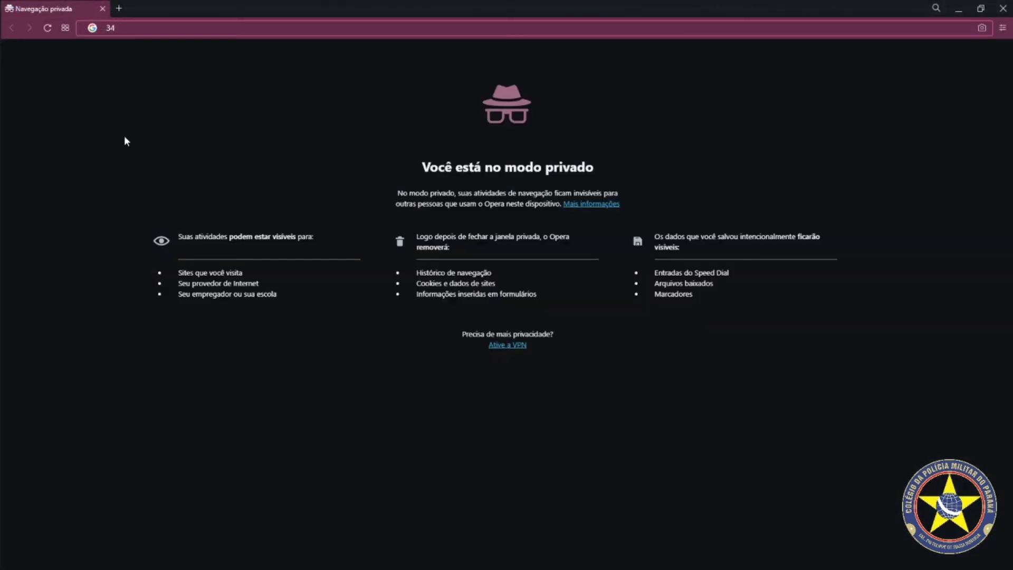
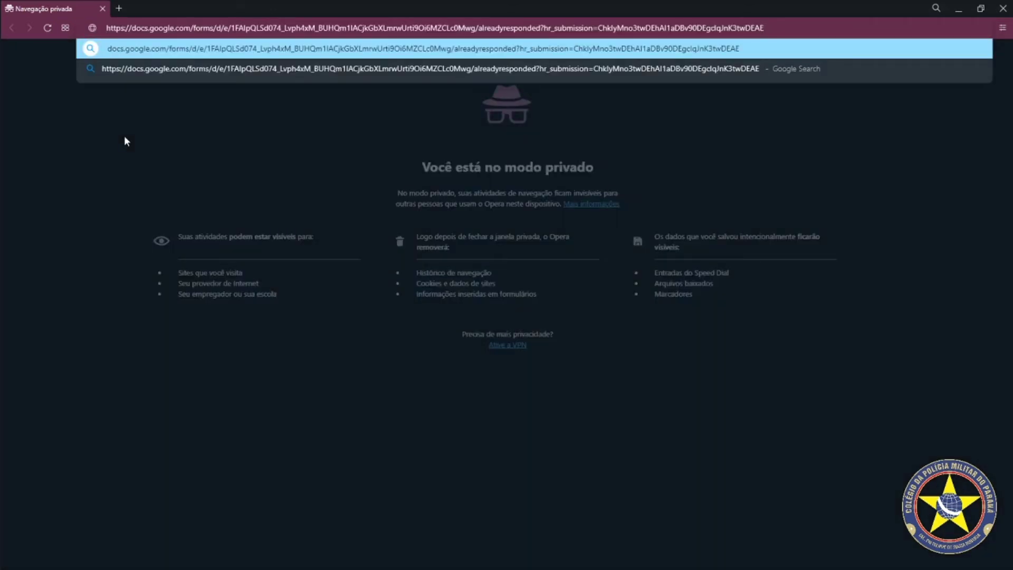
key("Return")
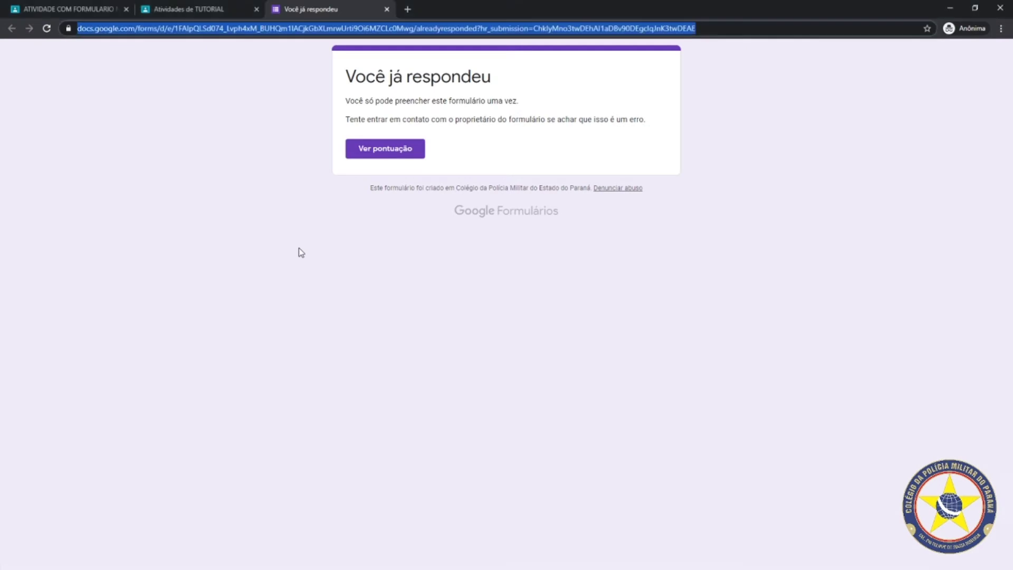
Close the 'Você já respondeu' tab and go back in the teacher's Classroom tab to the native activity's student work
left_click(386, 9)
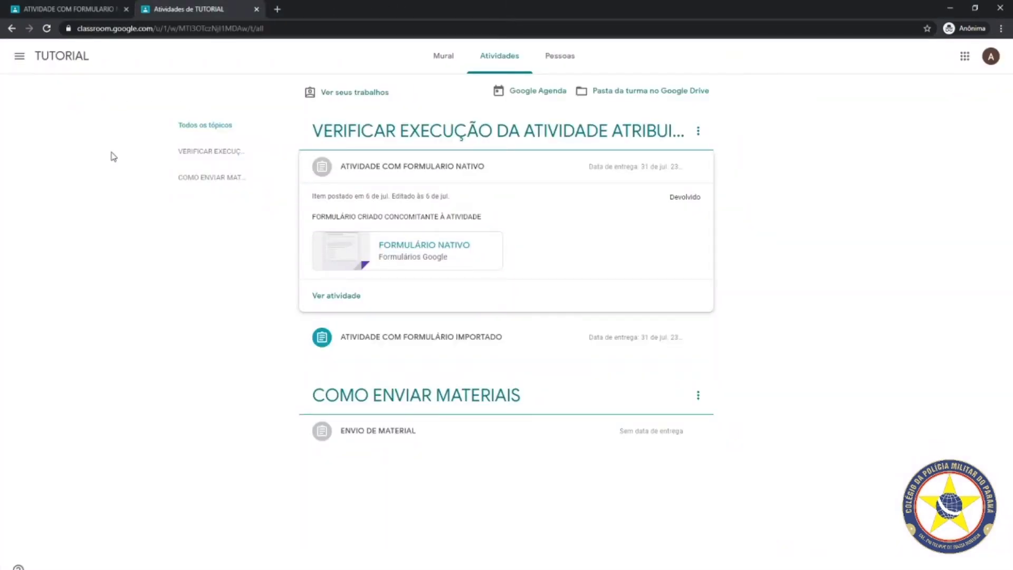
left_click(78, 11)
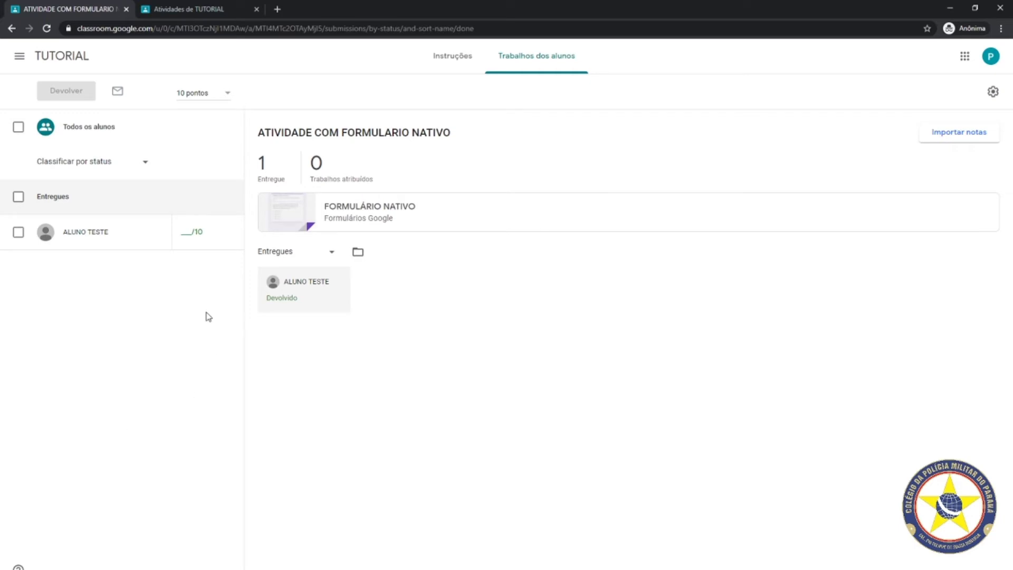
left_click(12, 29)
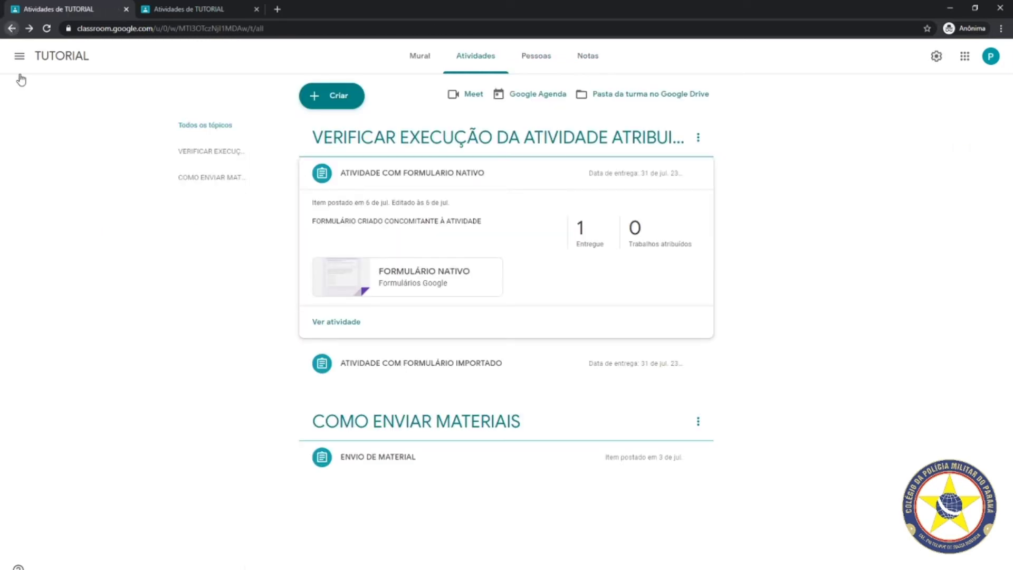
Confirm ATIVIDADE COM FORMULÁRIO IMPORTADO shows 0 Entregue, then open its FORMULÁRIO IMPORTADO attachment
left_click(413, 364)
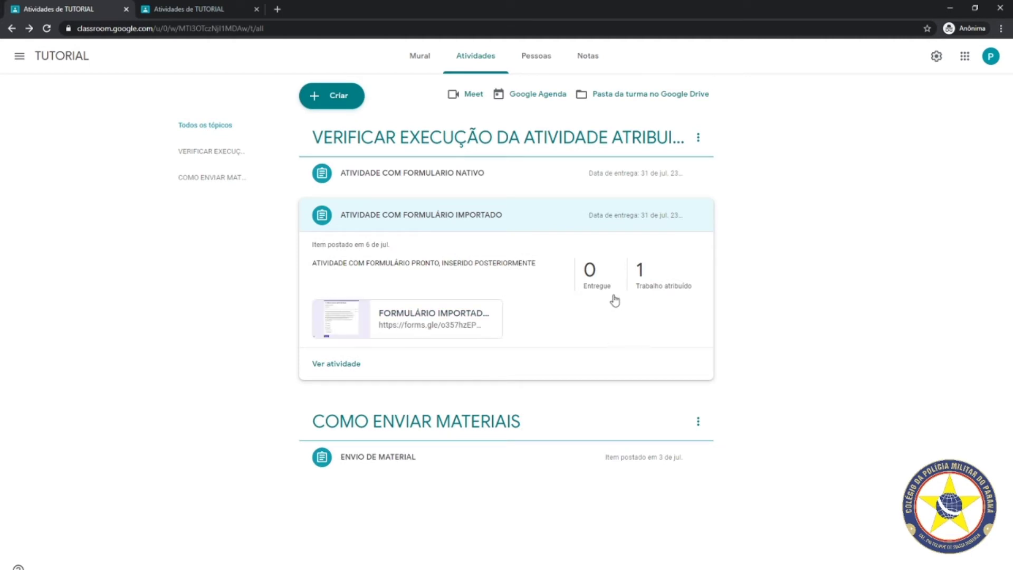
left_click(590, 271)
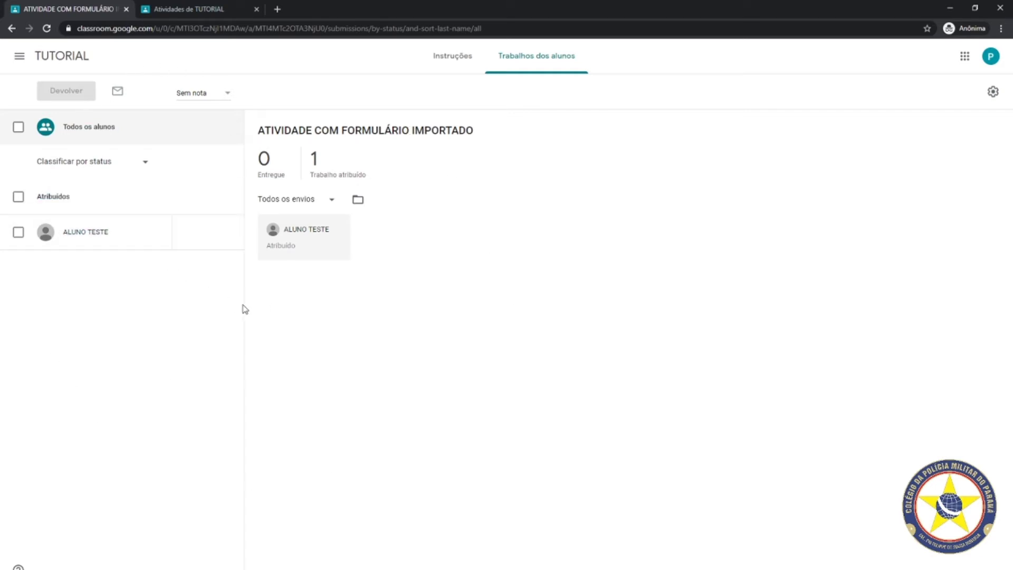
left_click(12, 28)
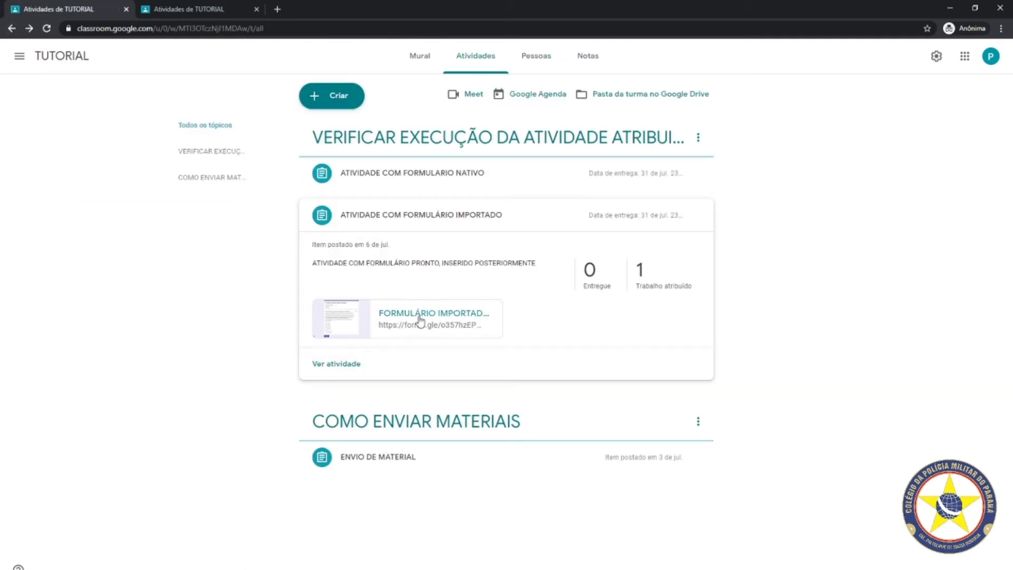
left_click(418, 319)
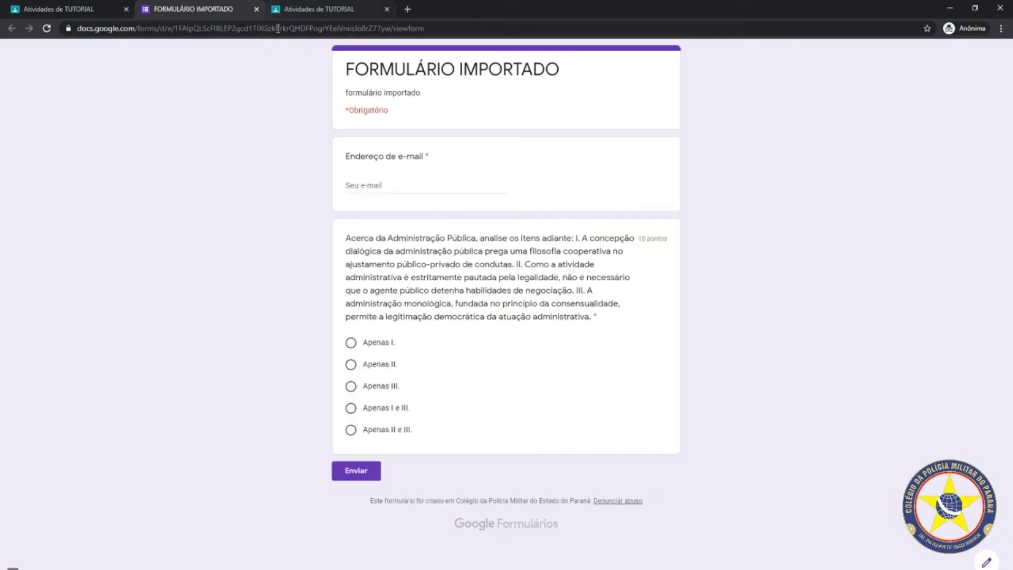
Copy the FORMULÁRIO IMPORTADO address and load it in a new private Opera tab
left_click(278, 28)
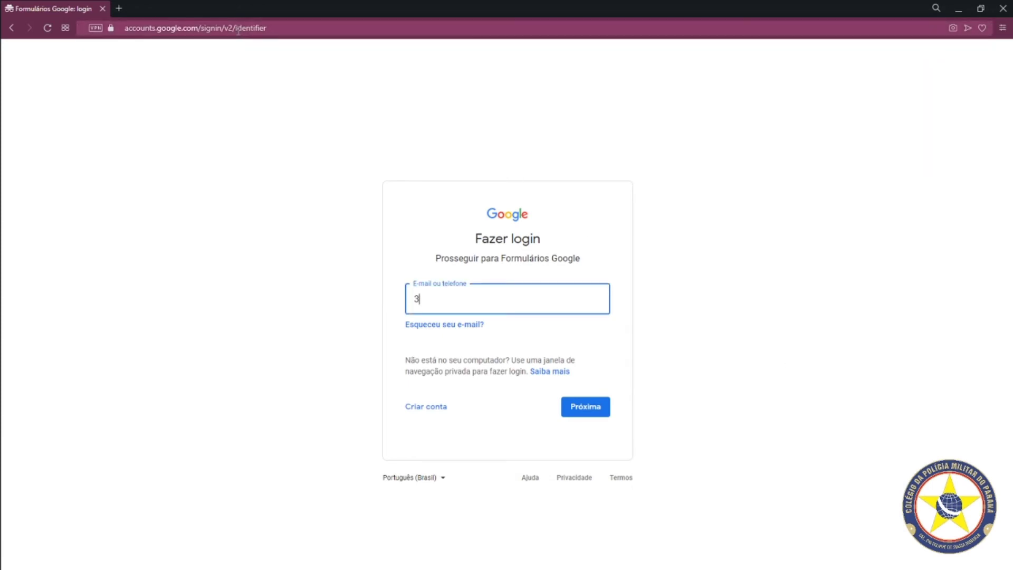
left_click_drag(298, 26, 130, 27)
left_click(124, 28)
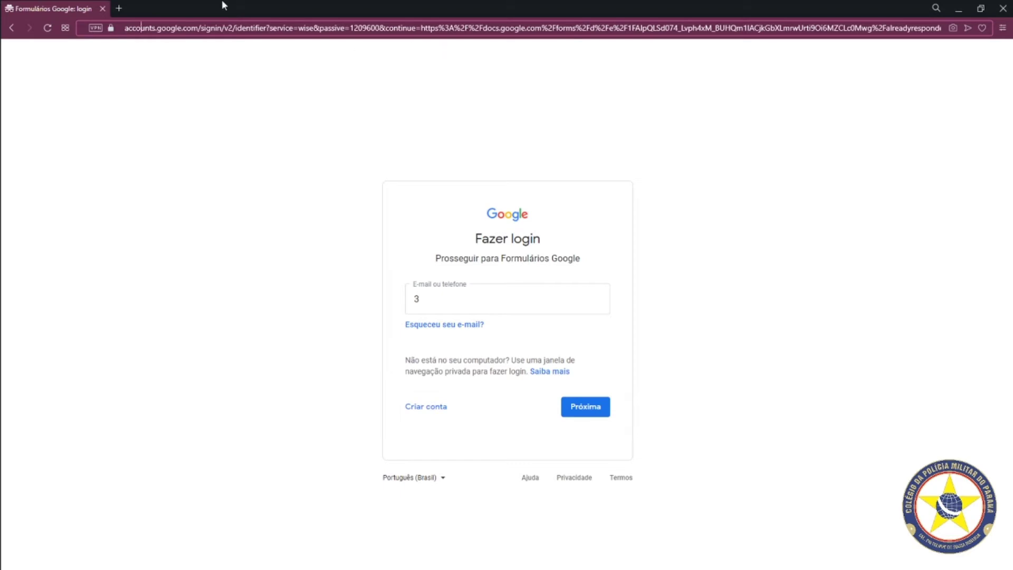
left_click_drag(127, 23, 877, 120)
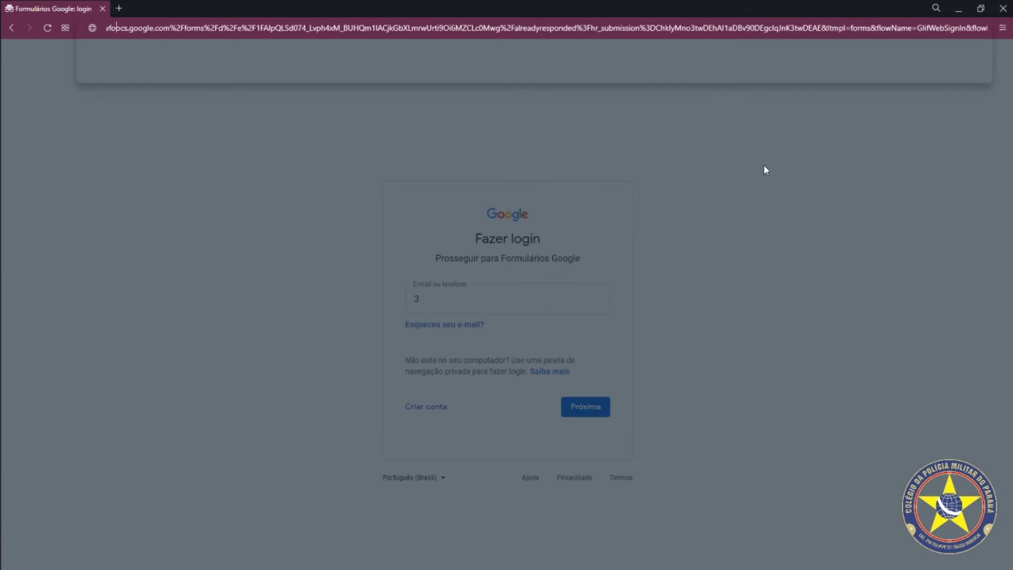
key("ctrl+t")
type("https://docs.google.com/forms/d/e/1FAIpQLScFI8LEP2gcd1TIXGzkRrkrQHDFPogrYEeiVniisJo8rZ77yw/viewform")
key("Return")
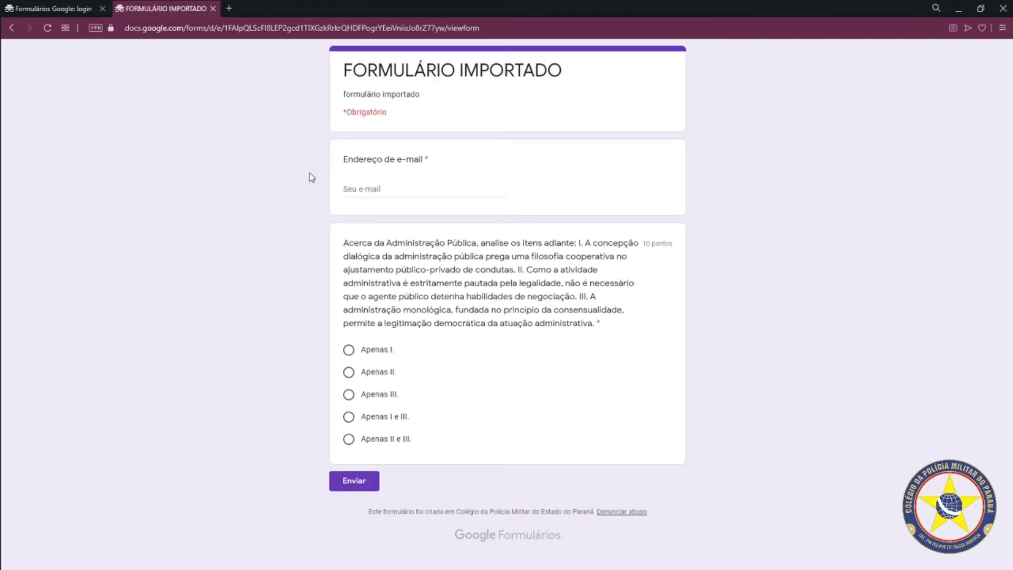
Enter an e-mail address in the Endereço de e-mail field
left_click(361, 191)
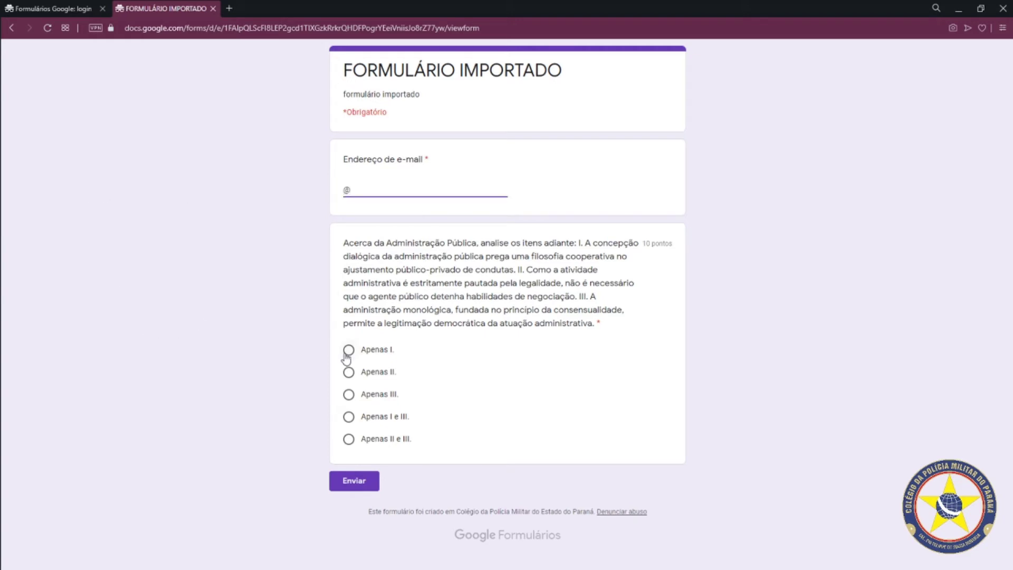
left_click(344, 190)
type("Q")
left_click(348, 351)
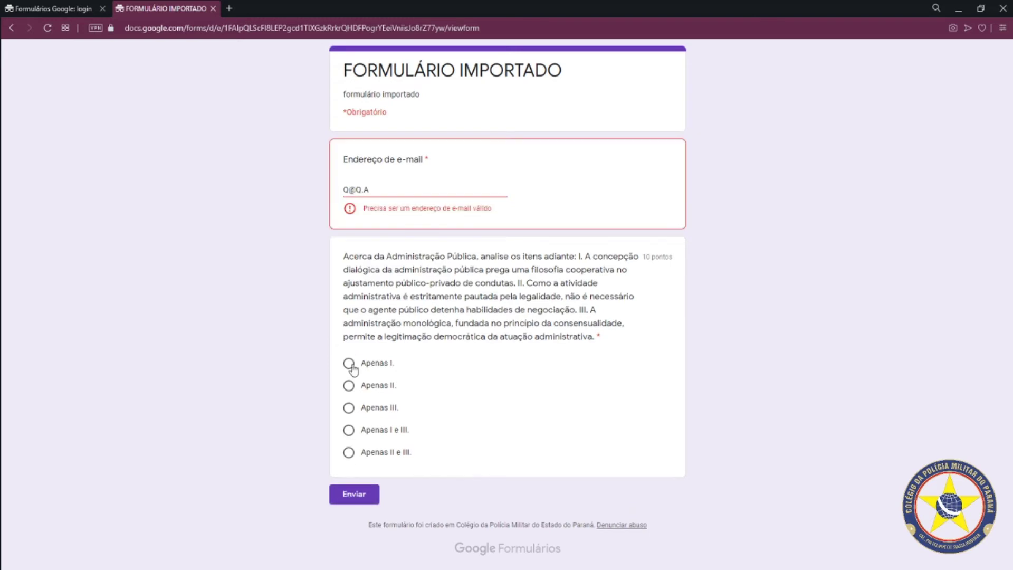
Correct the e-mail address until valid, select Apenas I., and submit the quiz
left_click(379, 186)
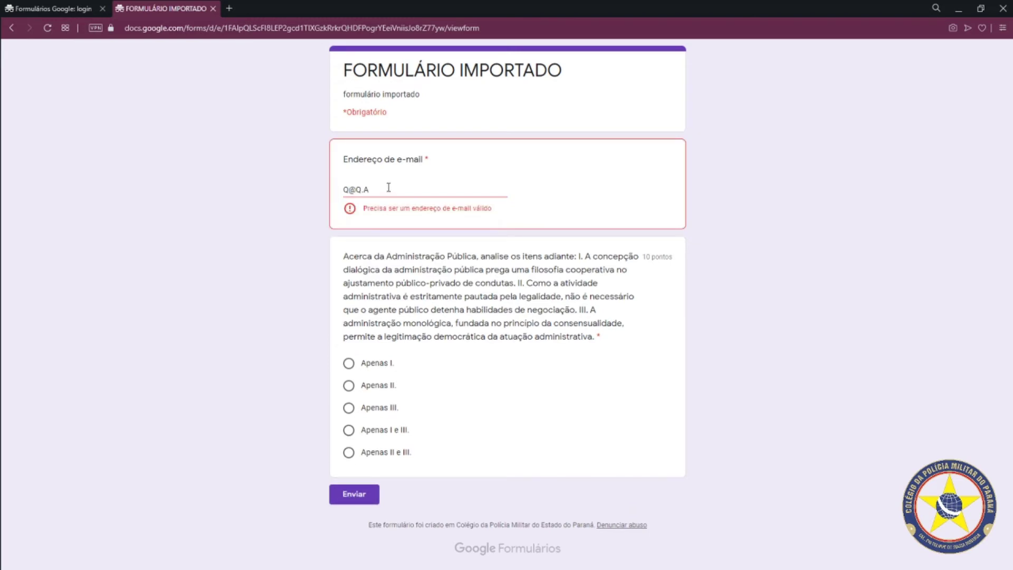
left_click(348, 188)
type("AD")
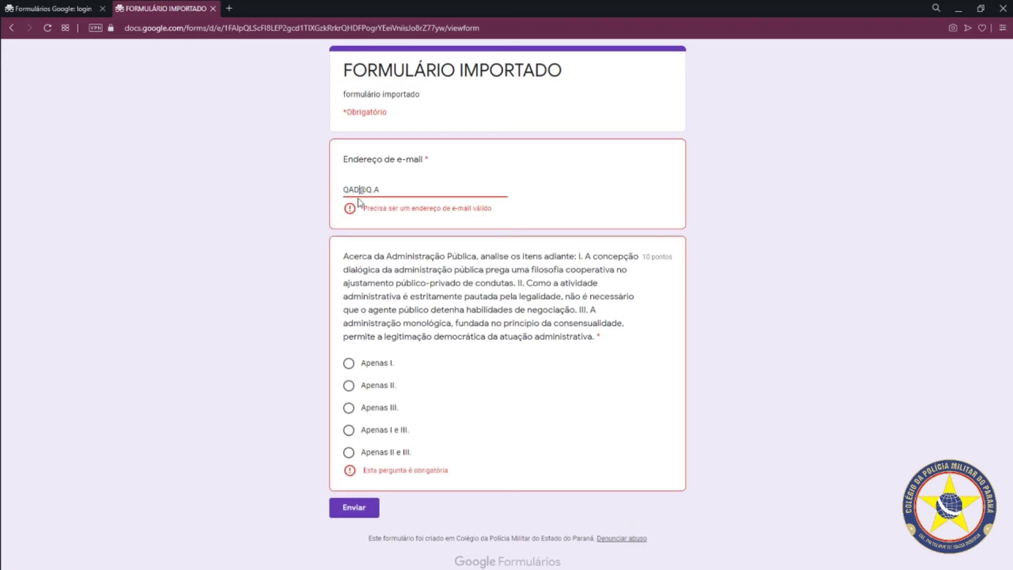
left_click(371, 190)
type("DT")
left_click_drag(382, 190, 388, 190)
type("COM")
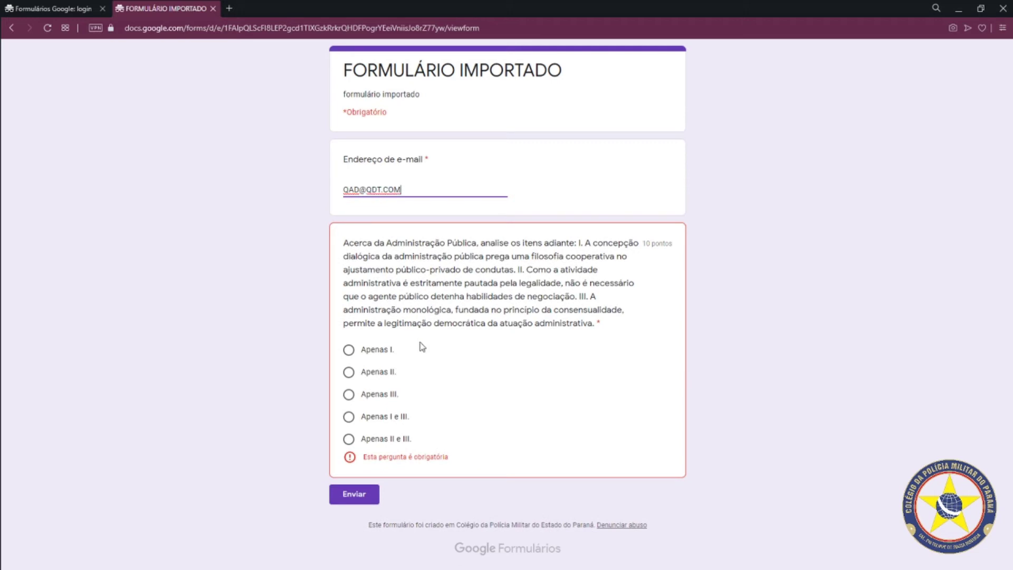
left_click(349, 349)
left_click(355, 480)
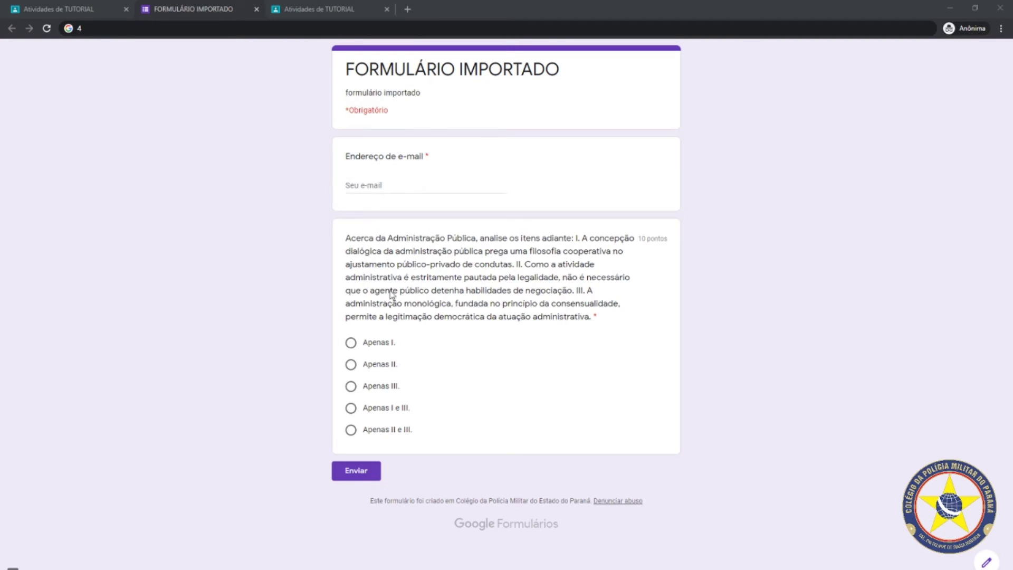
Back in Classroom, confirm the imported-form activity has 0 turned in, then open the class Drive folder
left_click(308, 254)
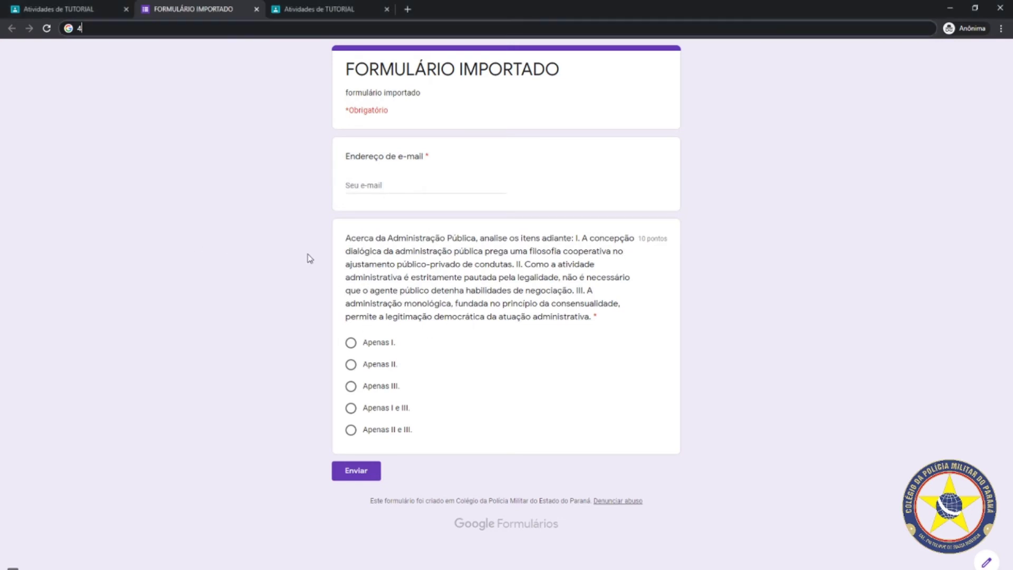
left_click(58, 12)
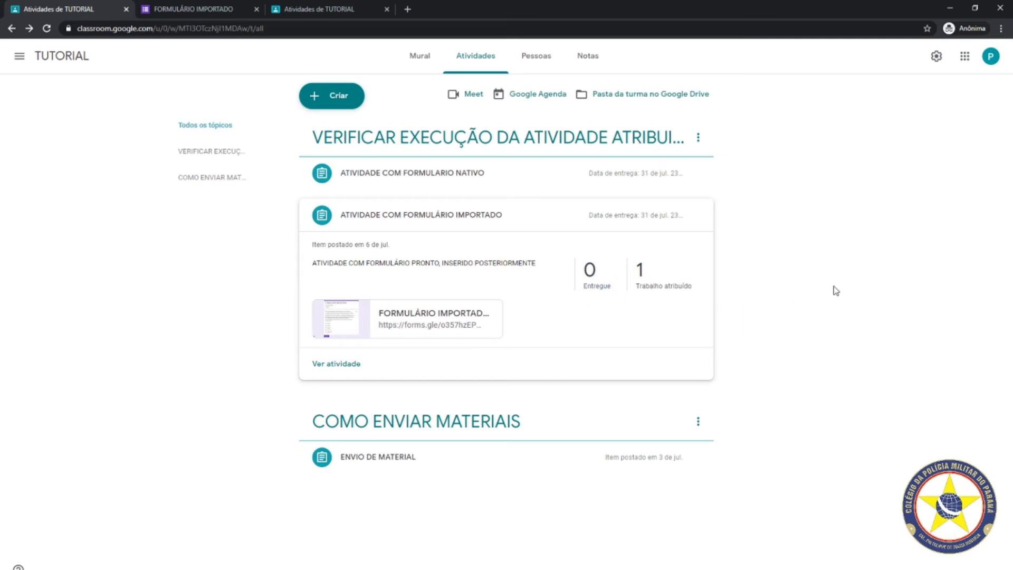
left_click(590, 269)
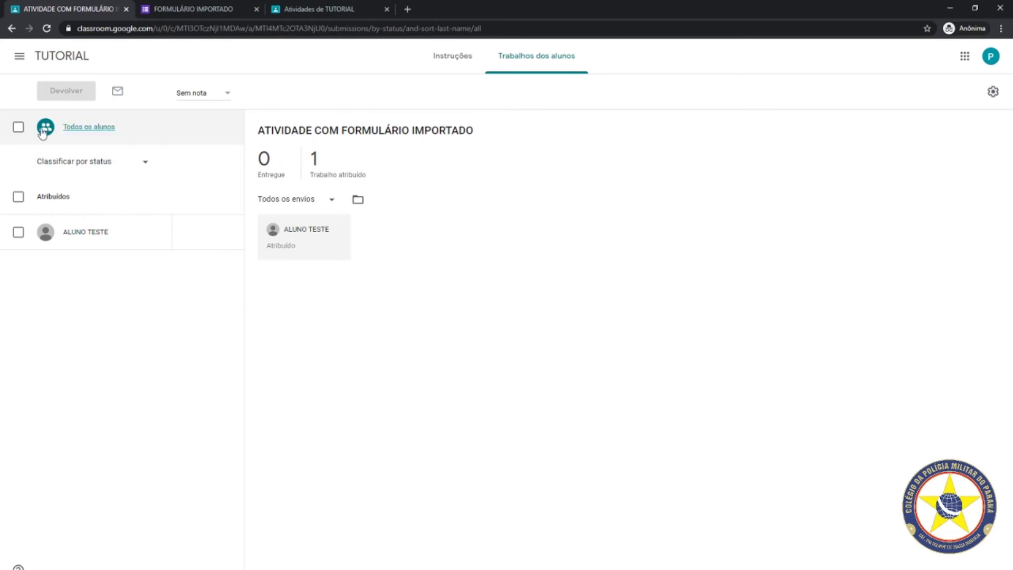
left_click(12, 28)
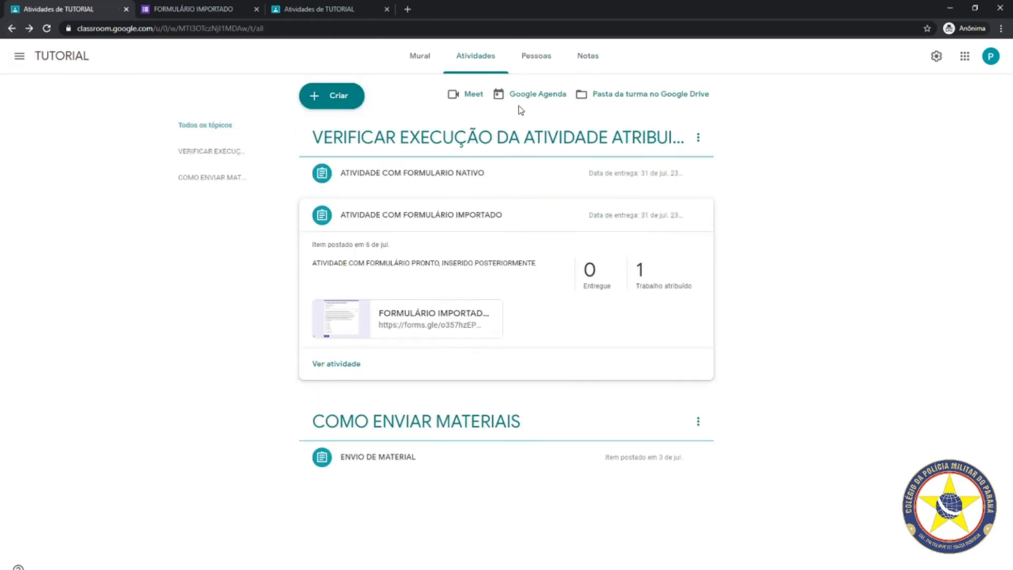
left_click(629, 94)
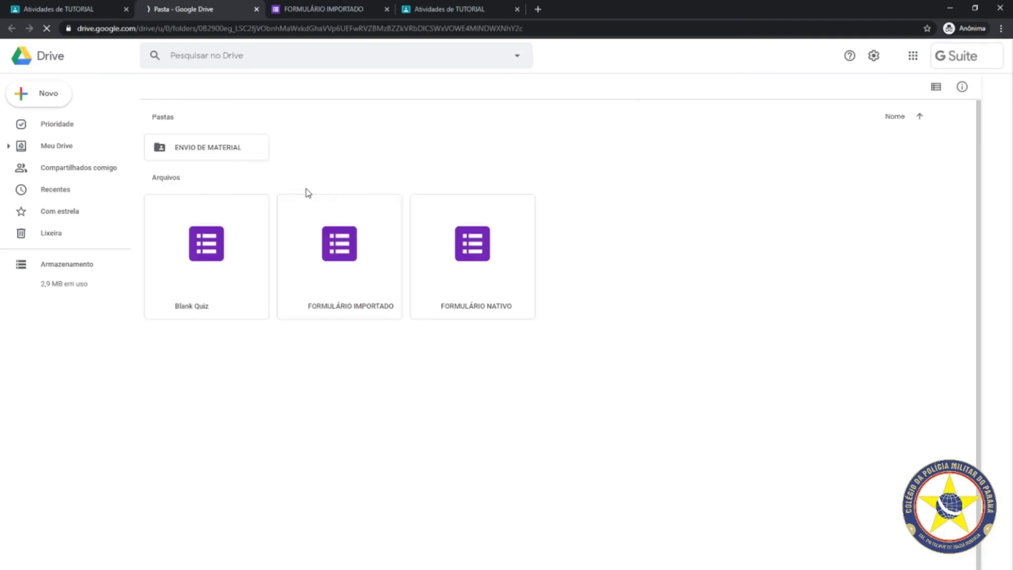
Close the two extra tabs and open FORMULÁRIO NATIVO from the TUTORIAL Drive folder
left_click(386, 9)
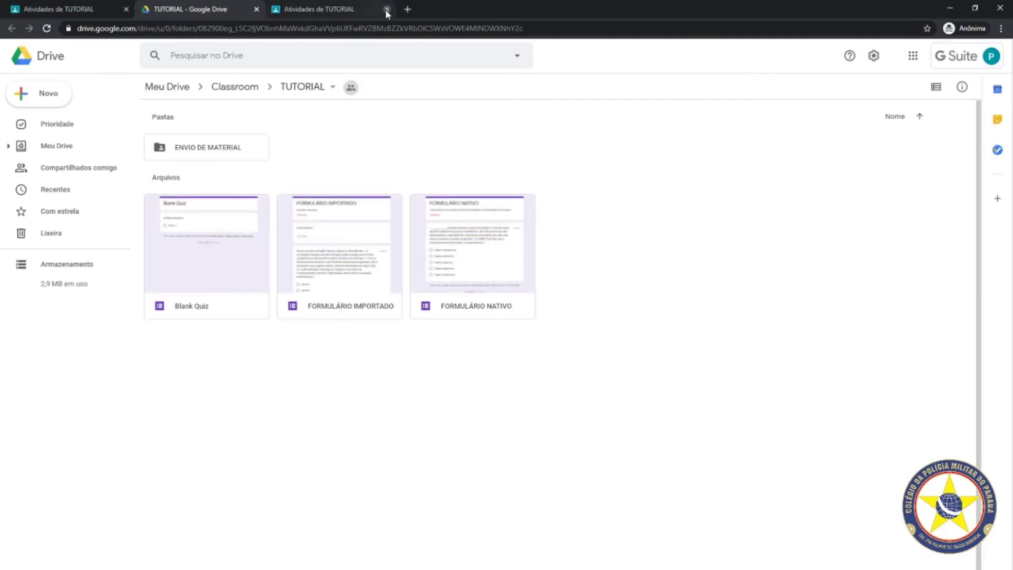
left_click(387, 9)
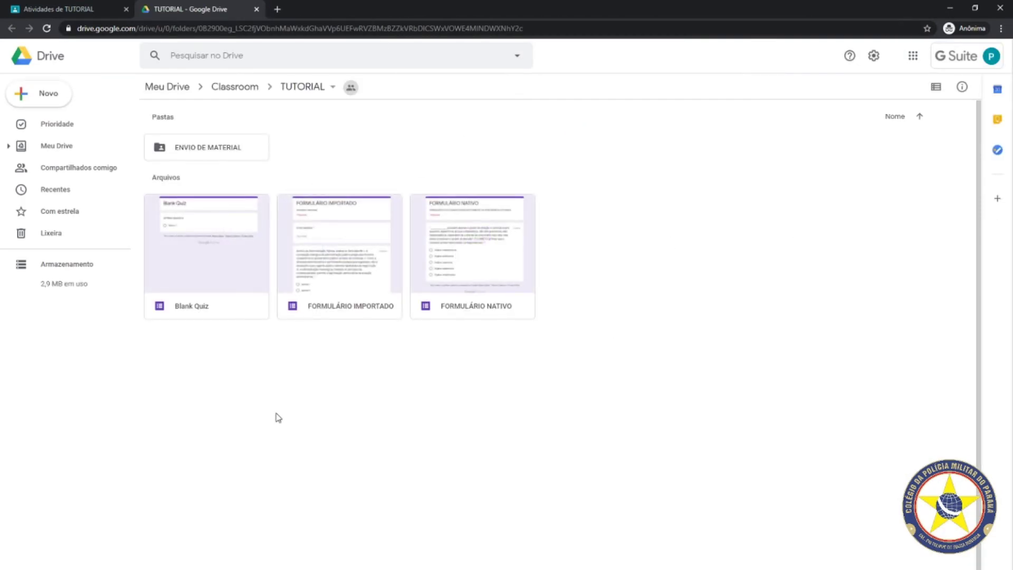
double_click(480, 312)
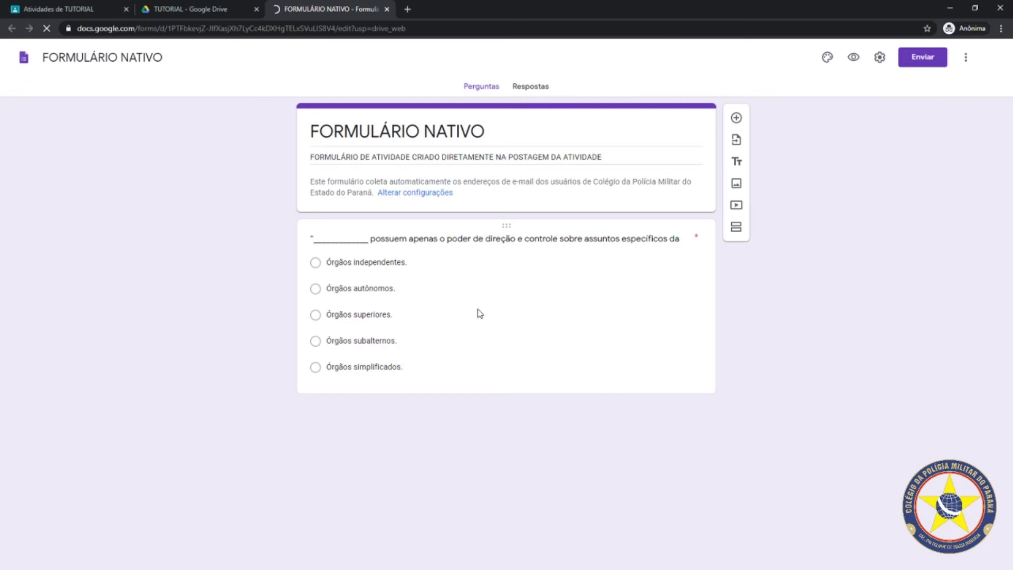
left_click(480, 313)
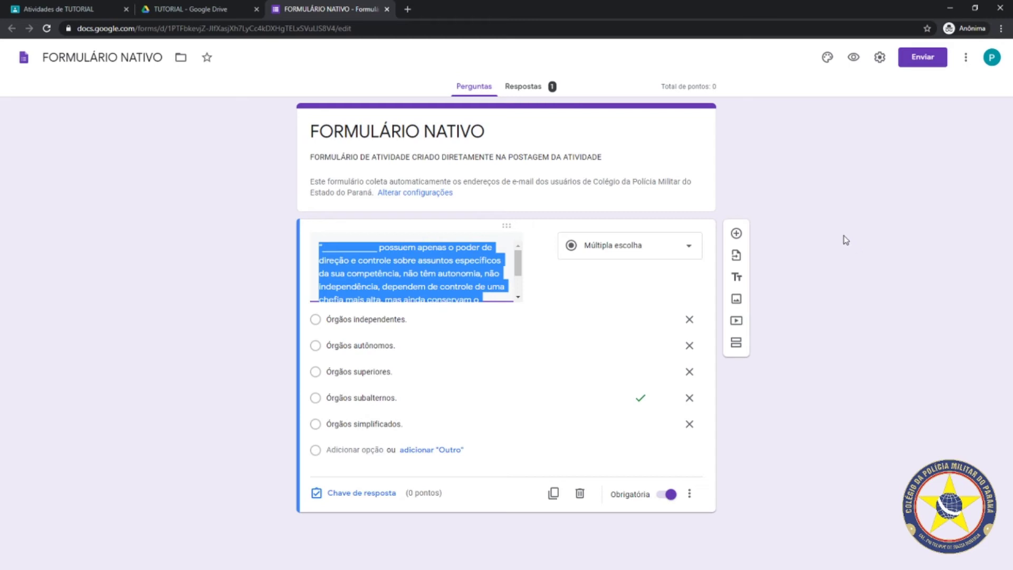
Review FORMULÁRIO NATIVO's Respostas summary showing one response scored 0
left_click(521, 92)
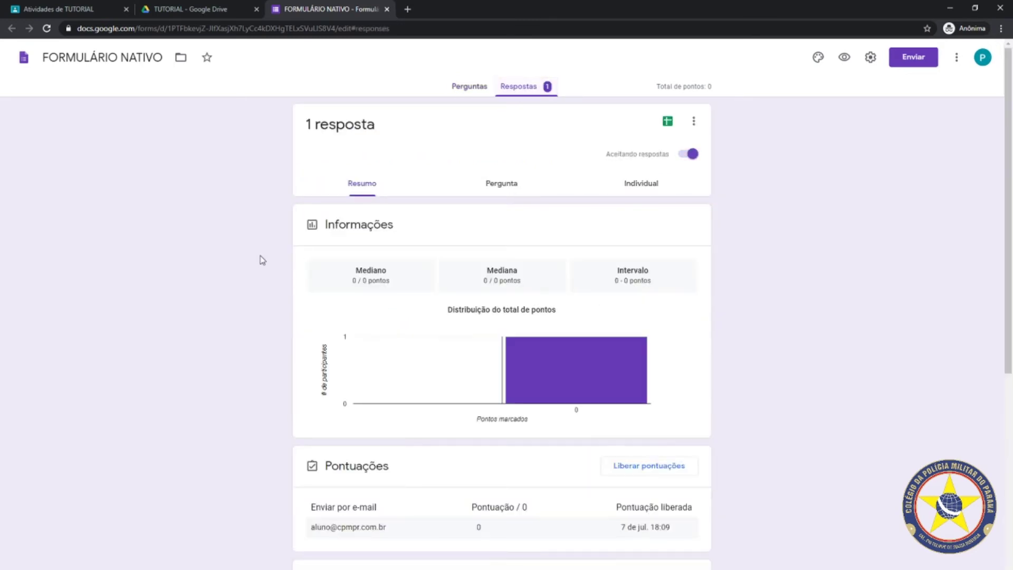
scroll(274, 339, "down", 3)
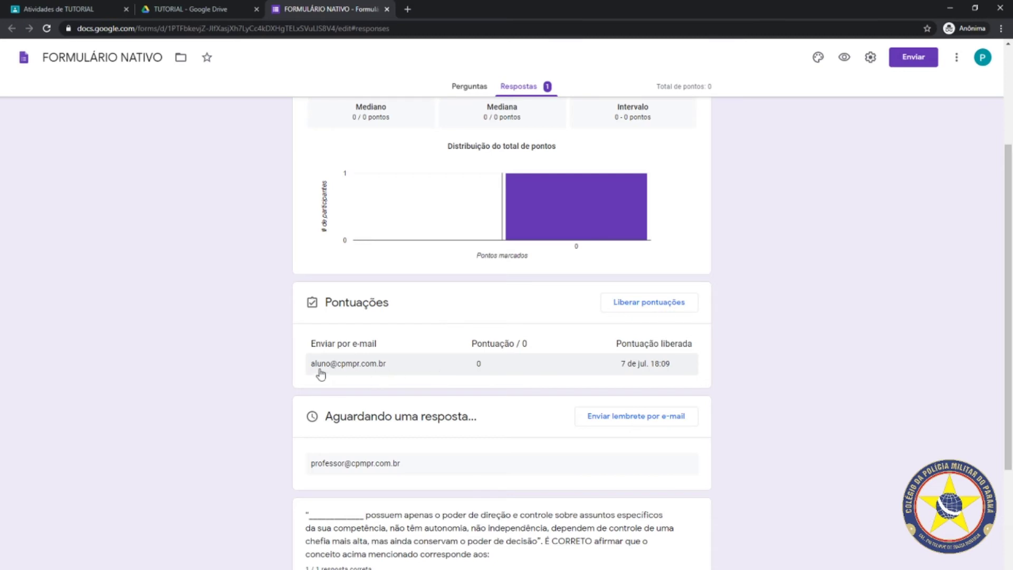
scroll(441, 361, "up", 2)
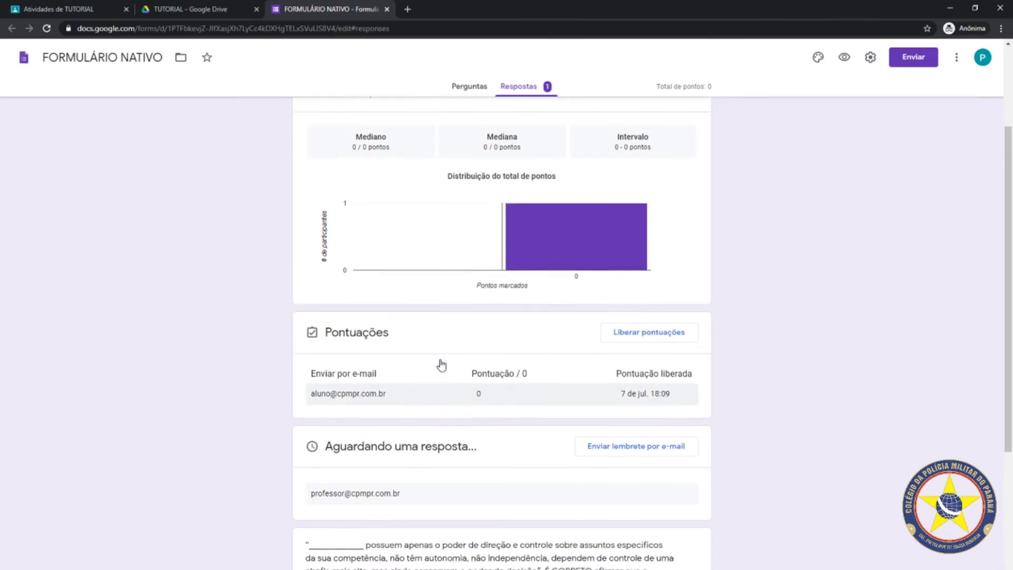
scroll(680, 324, "down", 5)
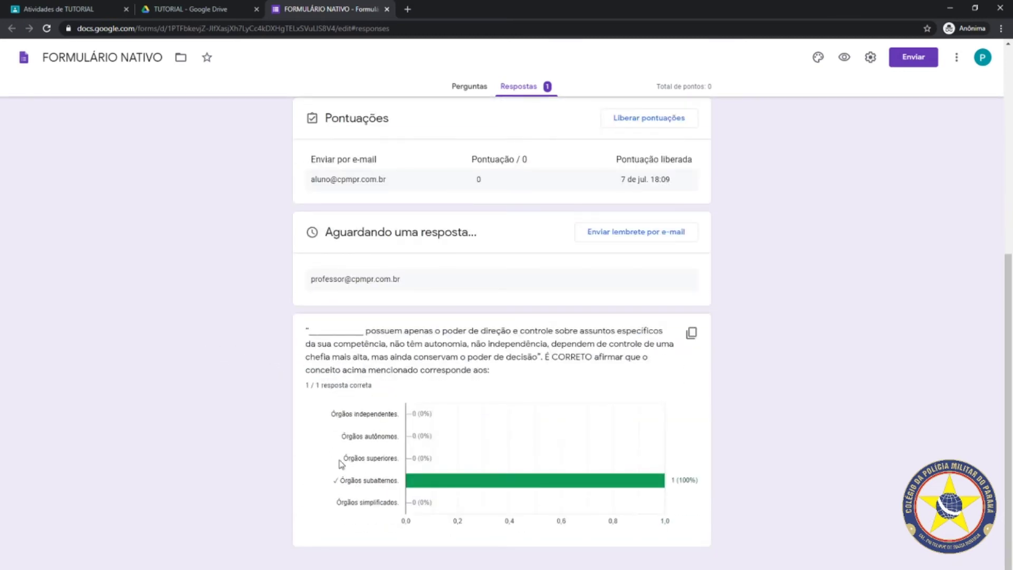
scroll(688, 333, "up", 6)
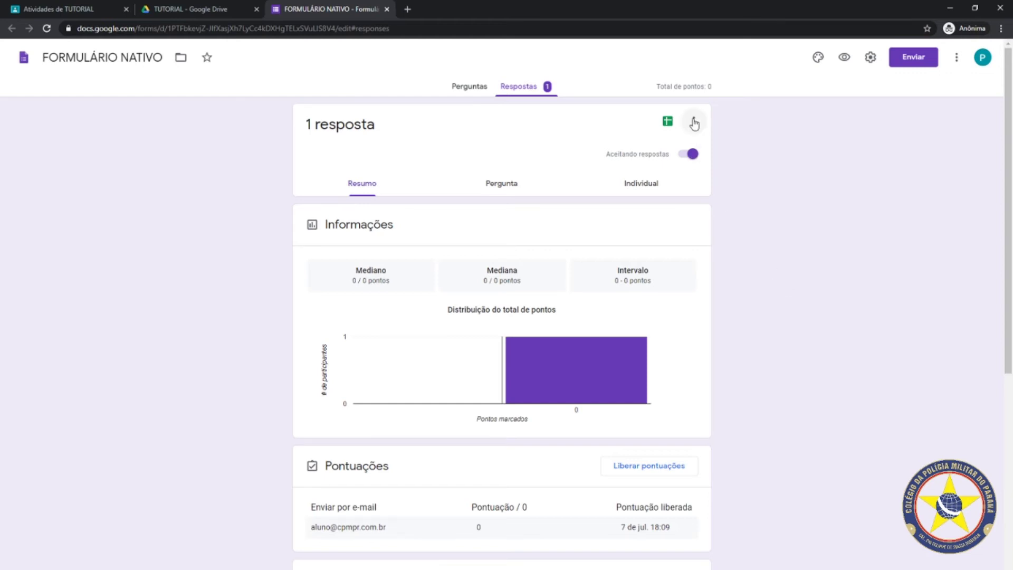
Open FORMULÁRIO IMPORTADO from the Drive folder and close the FORMULÁRIO NATIVO tab
left_click(165, 10)
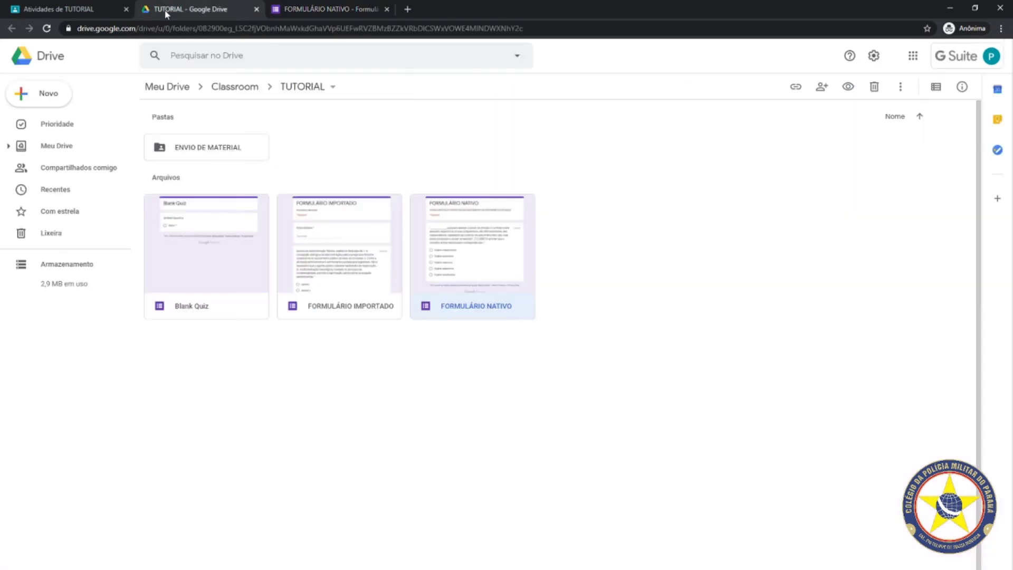
left_click(346, 313)
double_click(345, 310)
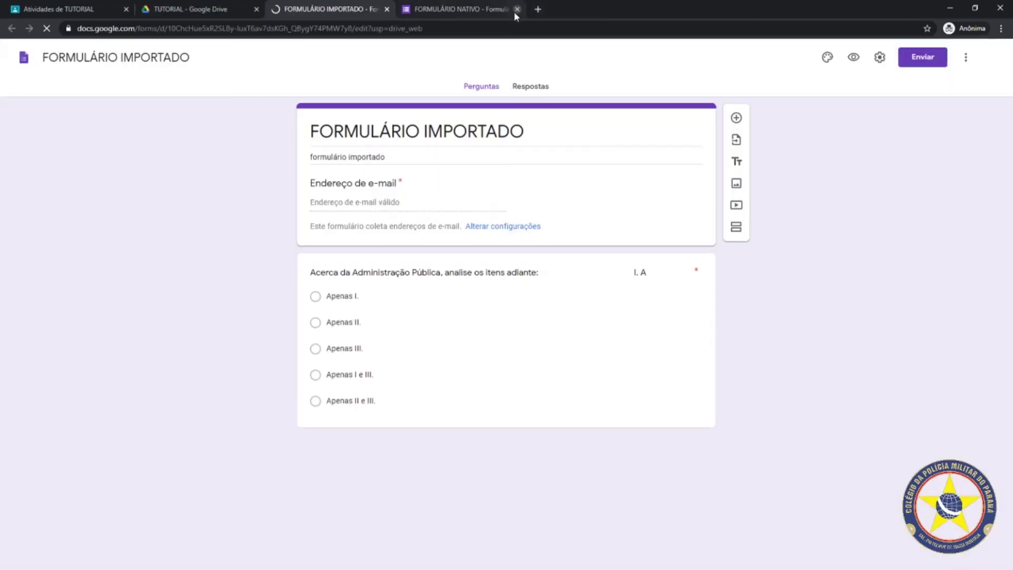
left_click(516, 9)
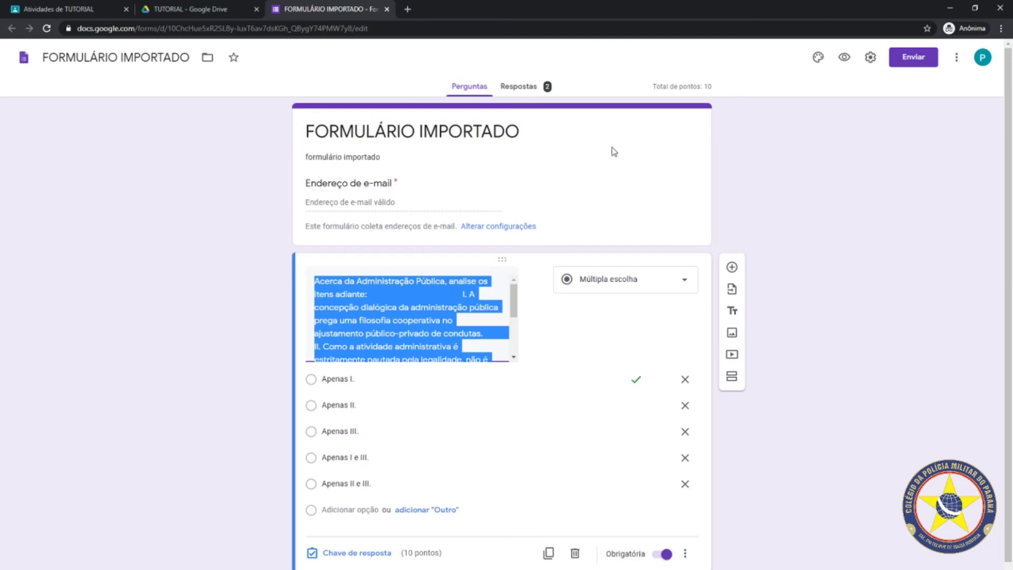
Scroll through FORMULÁRIO IMPORTADO's Resumo and Pontuações, confirming both responses scored 10/10
left_click(514, 91)
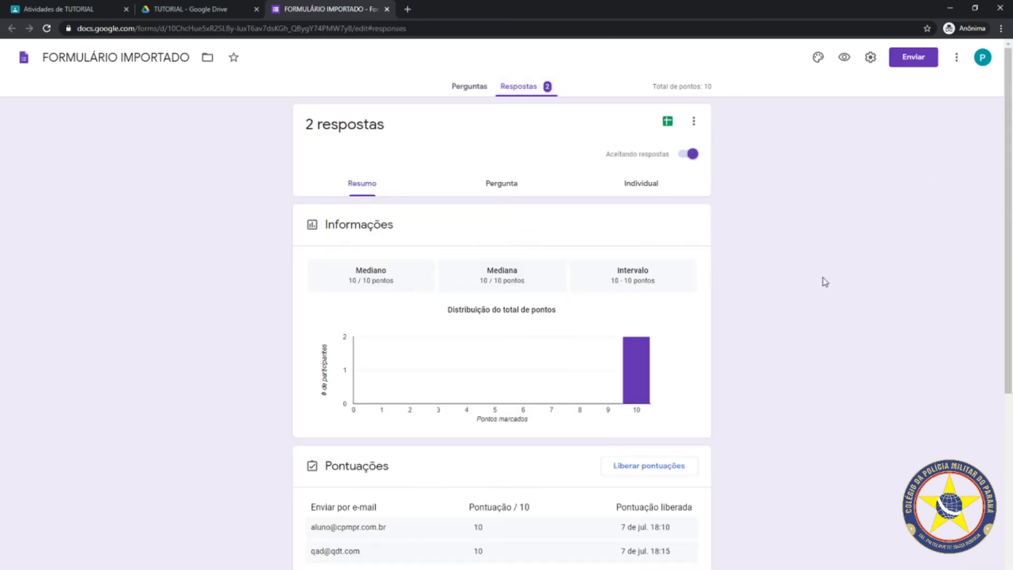
scroll(769, 330, "down", 3)
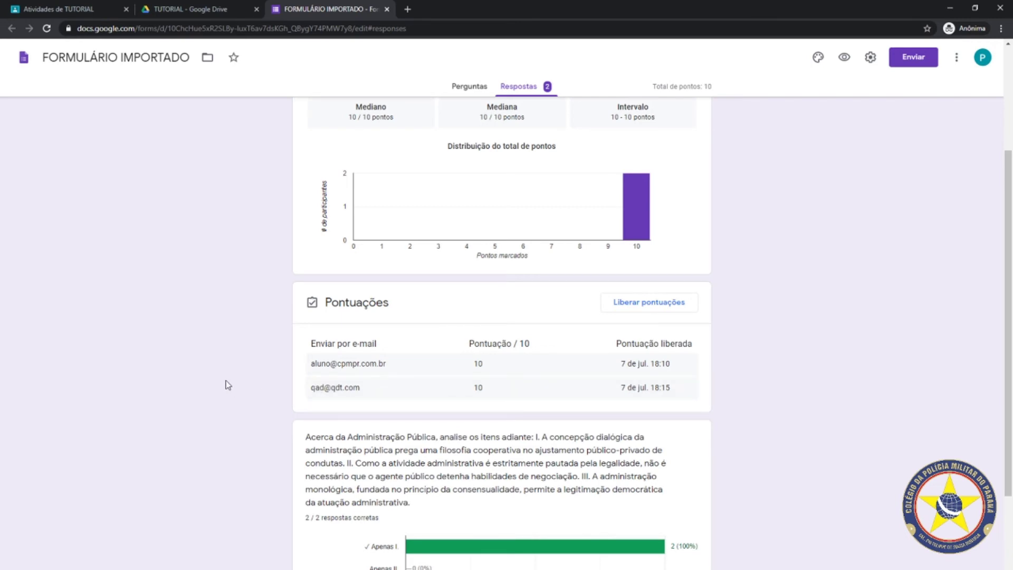
scroll(225, 381, "up", 3)
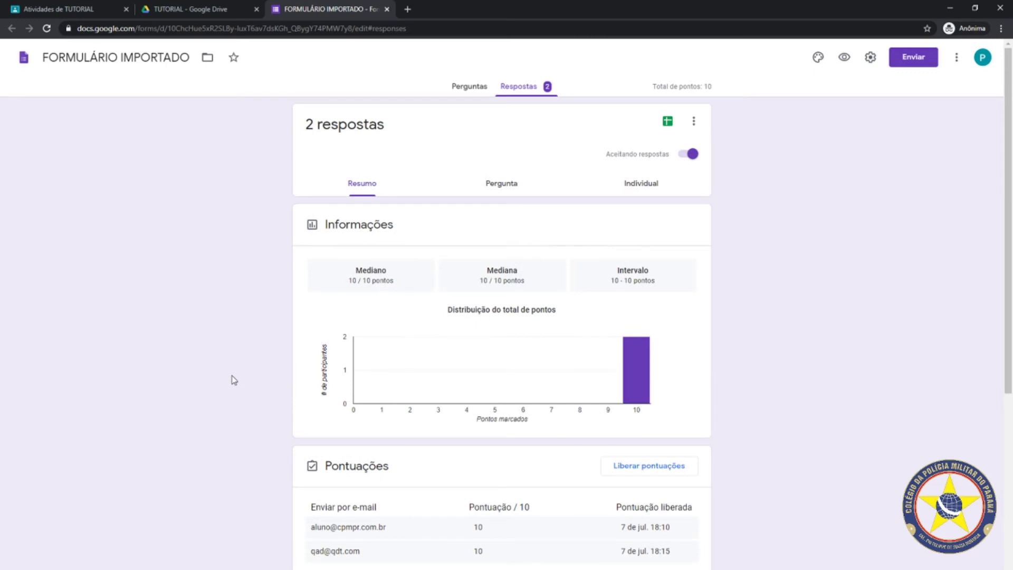
scroll(140, 349, "down", 2)
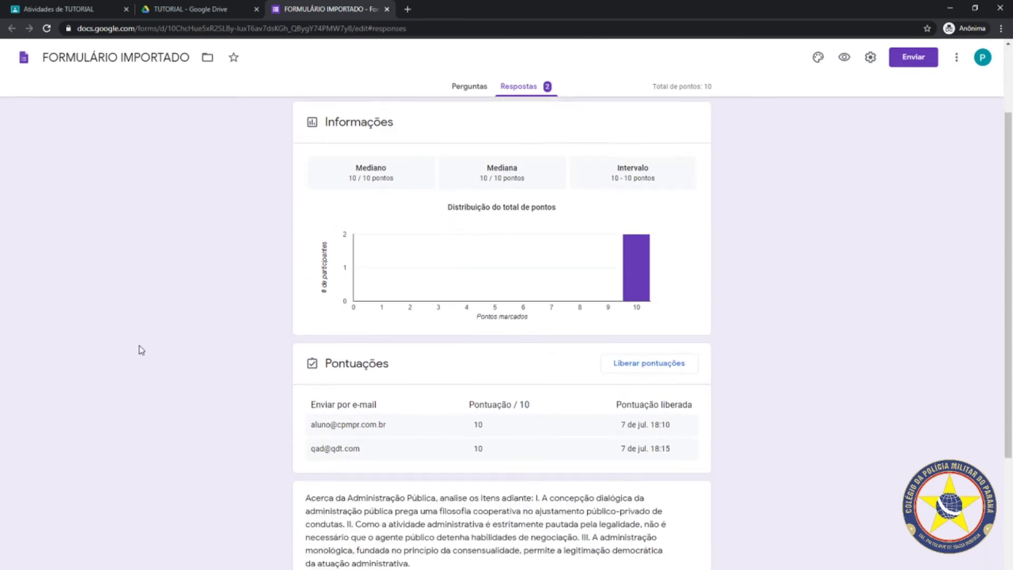
scroll(868, 344, "up", 2)
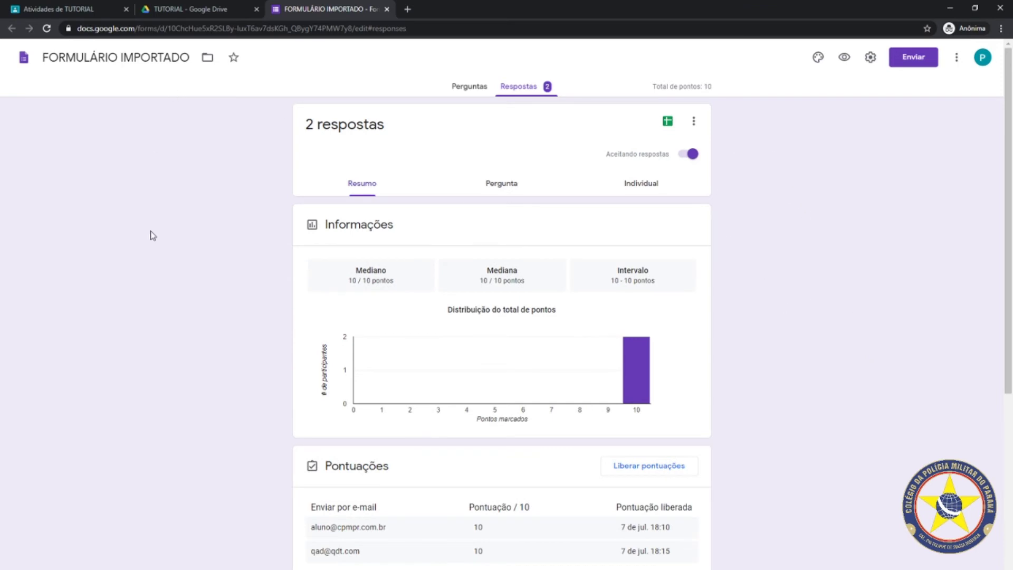
scroll(185, 302, "down", 2)
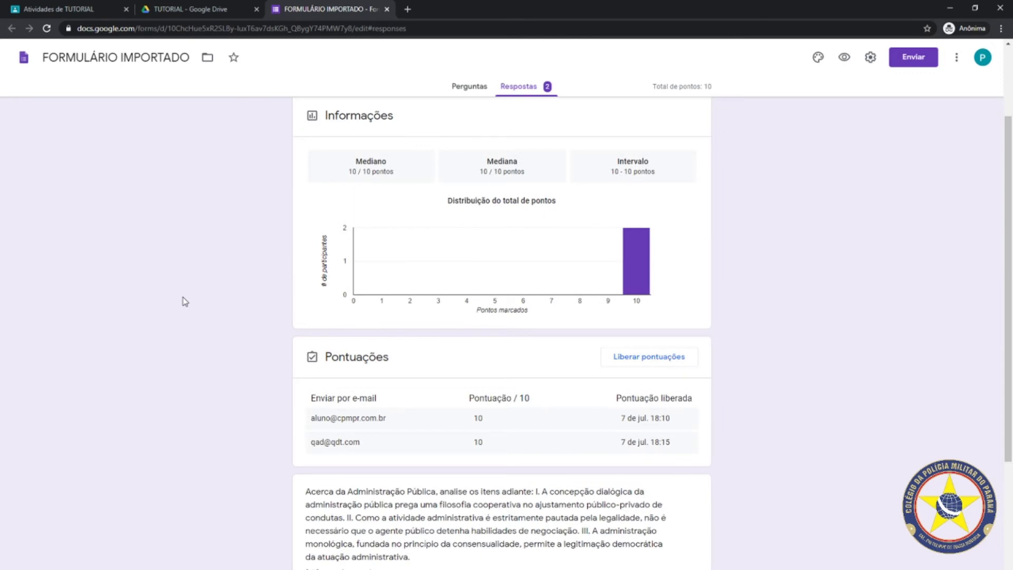
scroll(862, 261, "up", 2)
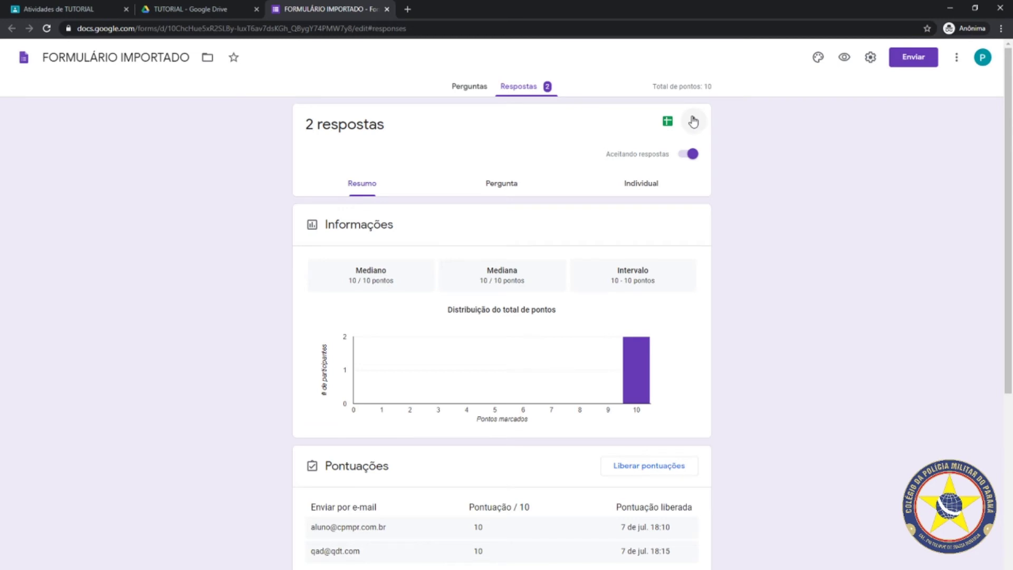
Delete all responses on the open form using Excluir todas as respostas
left_click(693, 122)
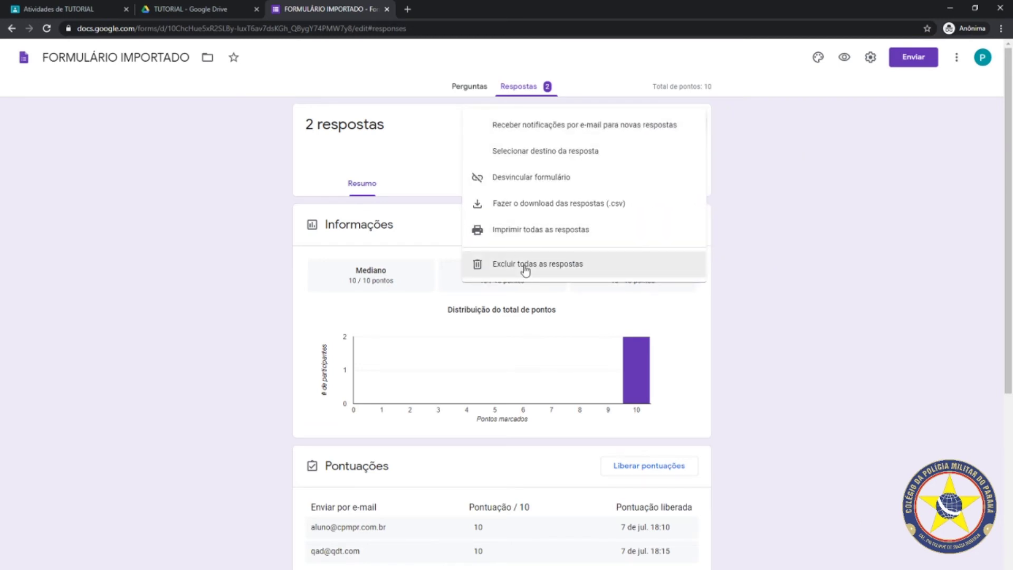
left_click(526, 267)
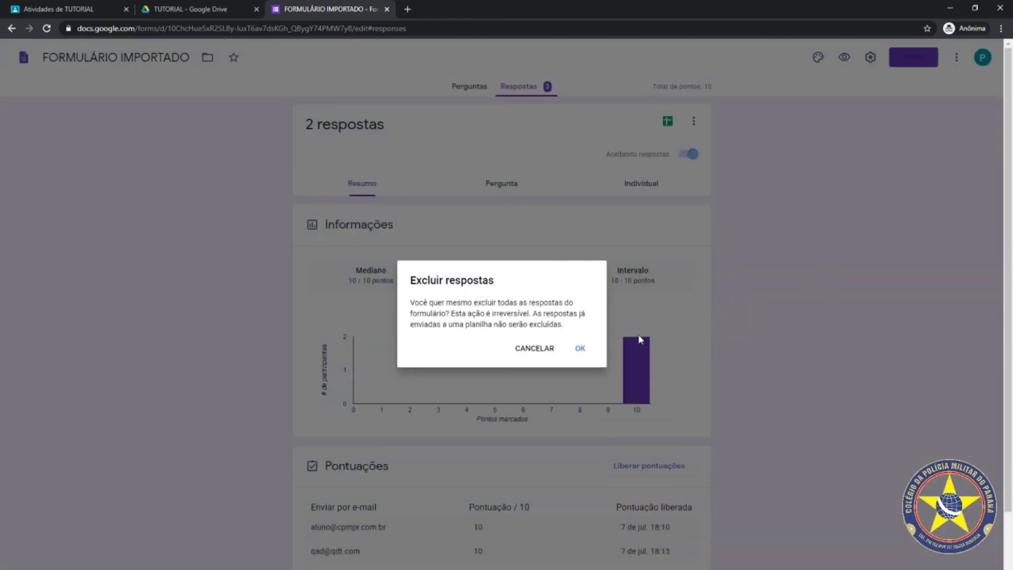
left_click(580, 350)
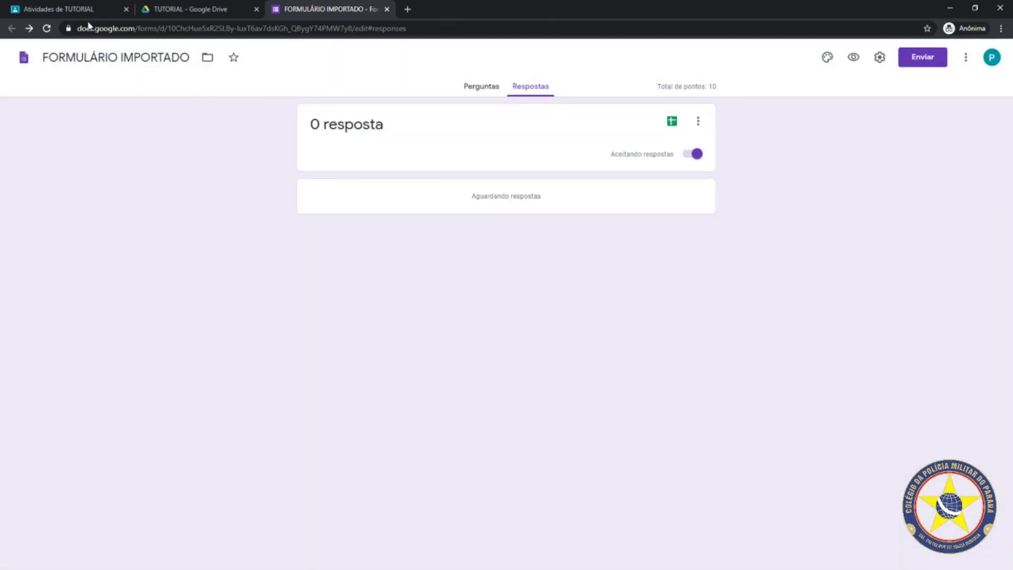
Open FORMULÁRIO NATIVO from Drive, delete its only response, and close both form tabs
left_click(59, 7)
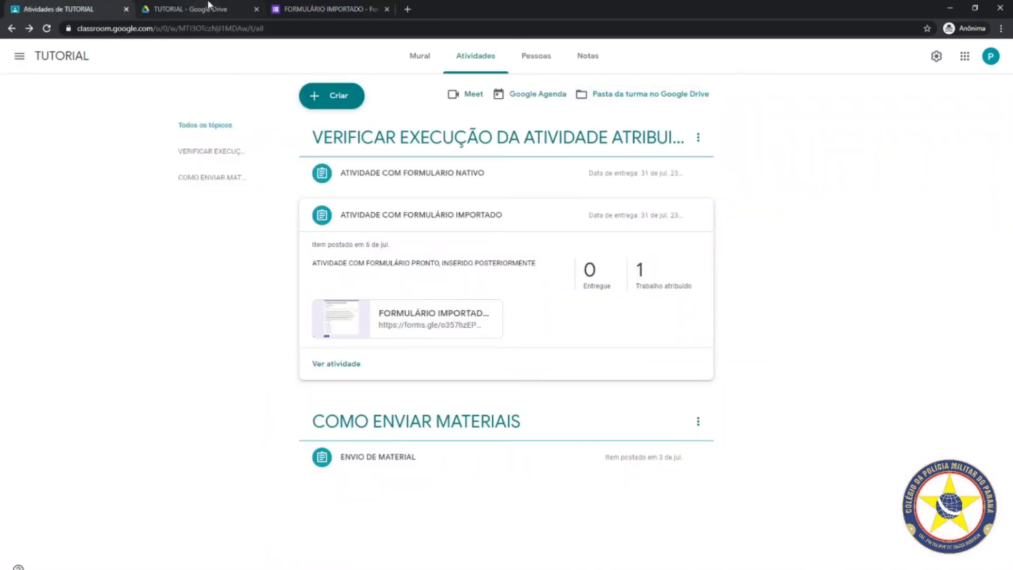
left_click(189, 9)
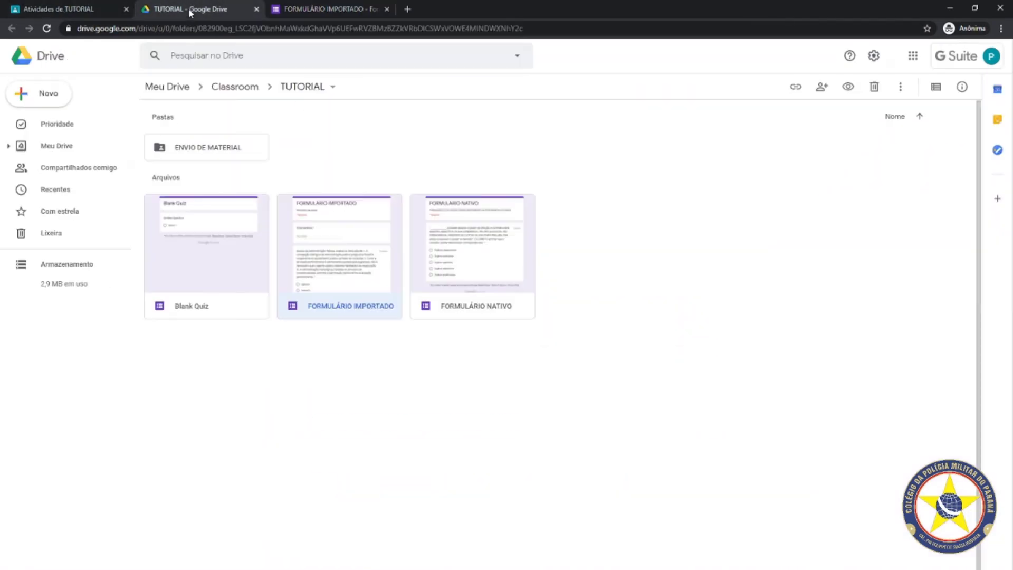
double_click(486, 311)
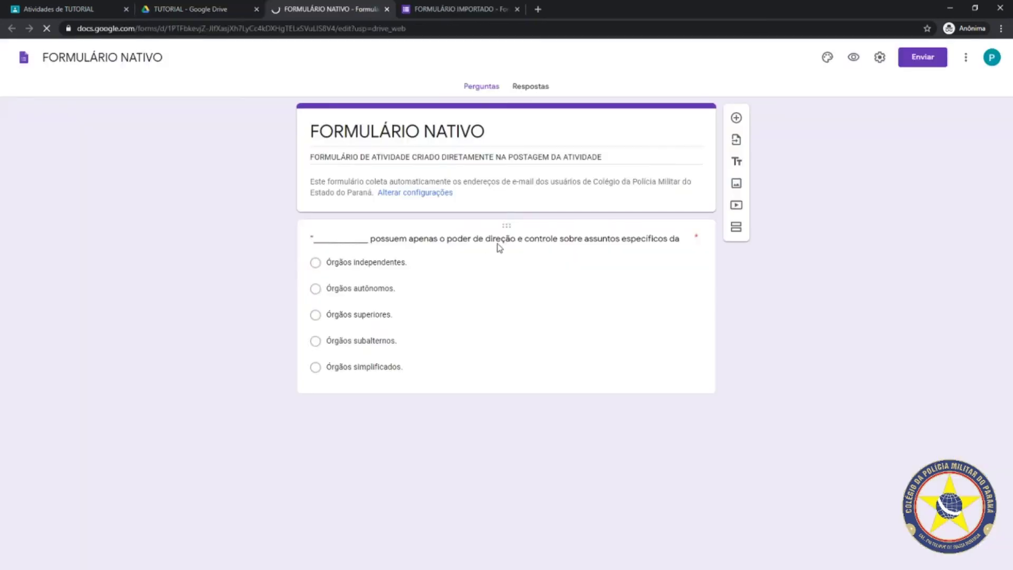
left_click(542, 85)
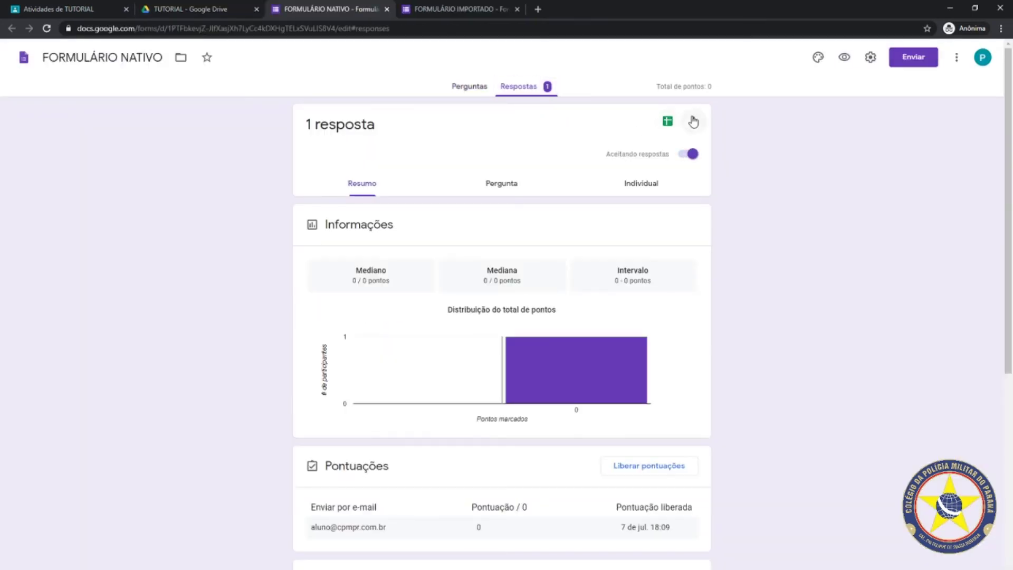
left_click(693, 122)
left_click(557, 265)
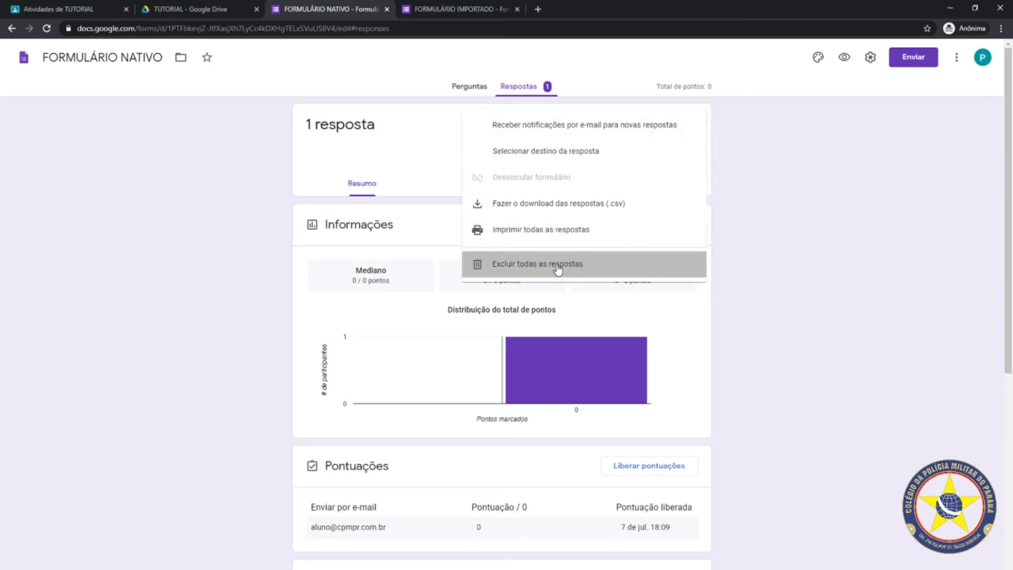
left_click(580, 342)
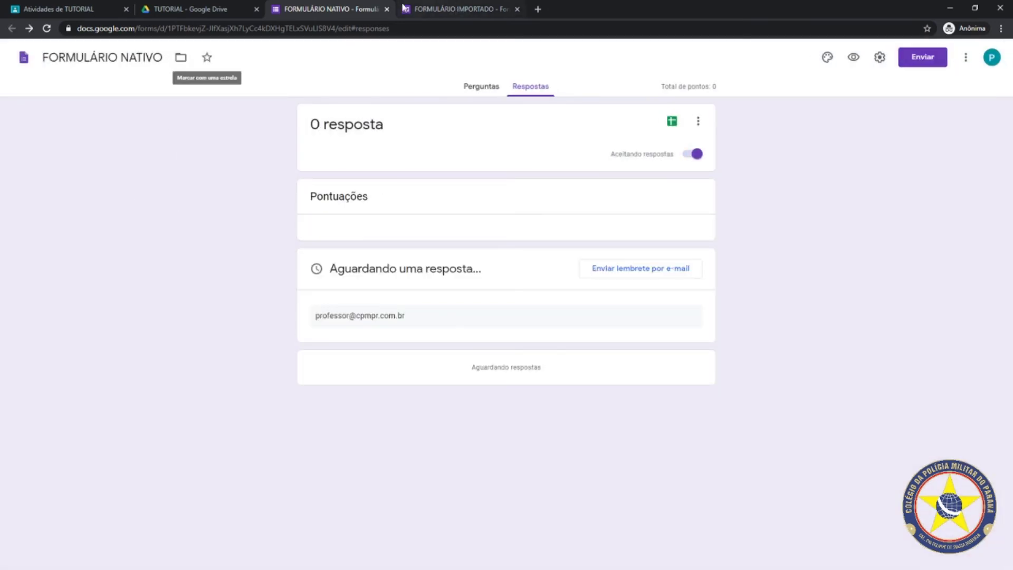
left_click(386, 9)
left_click(387, 9)
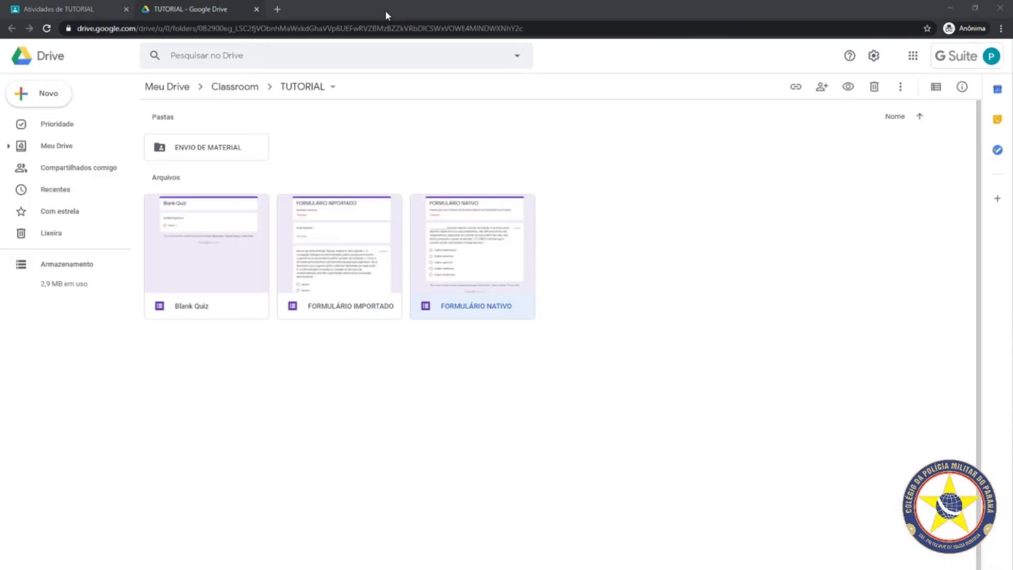
Switch Google Drive to the student account and close the teacher's TUTORIAL folder tab
left_click(77, 7)
left_click(164, 10)
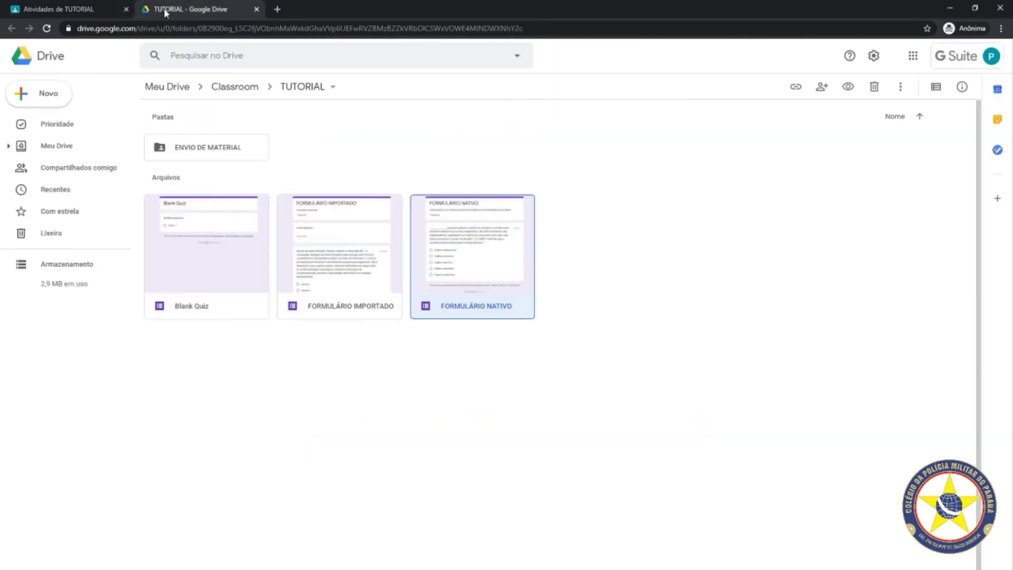
left_click(990, 56)
left_click(903, 240)
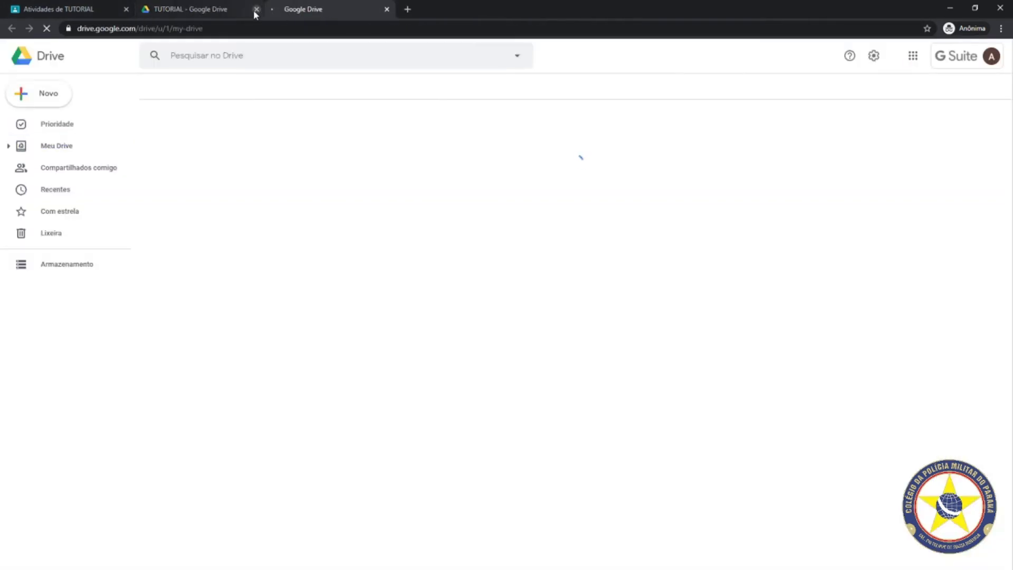
left_click(256, 9)
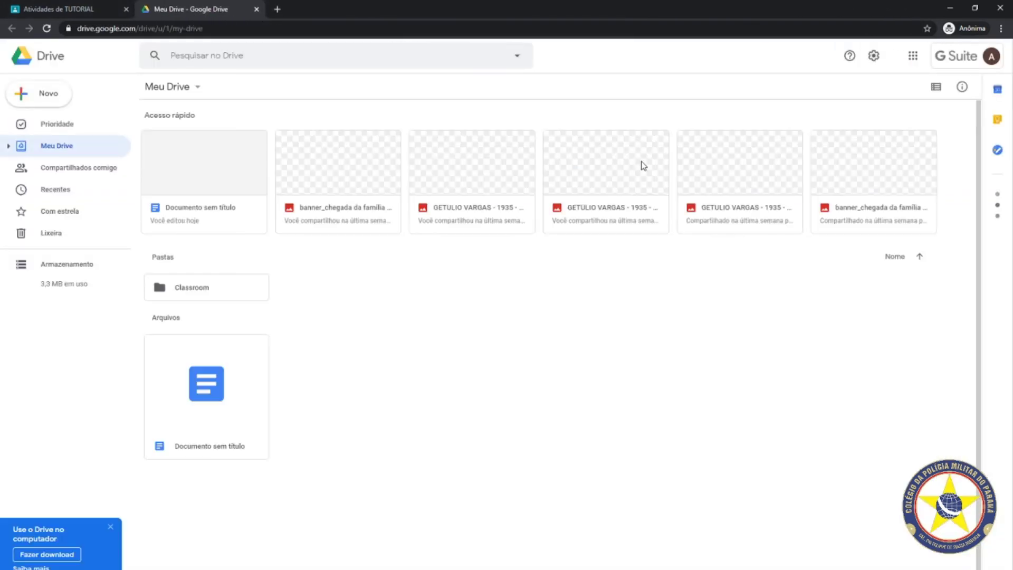
Launch Google Sala de Aula from the apps grid and enter the TUTORIAL class
left_click(912, 55)
left_click(870, 158)
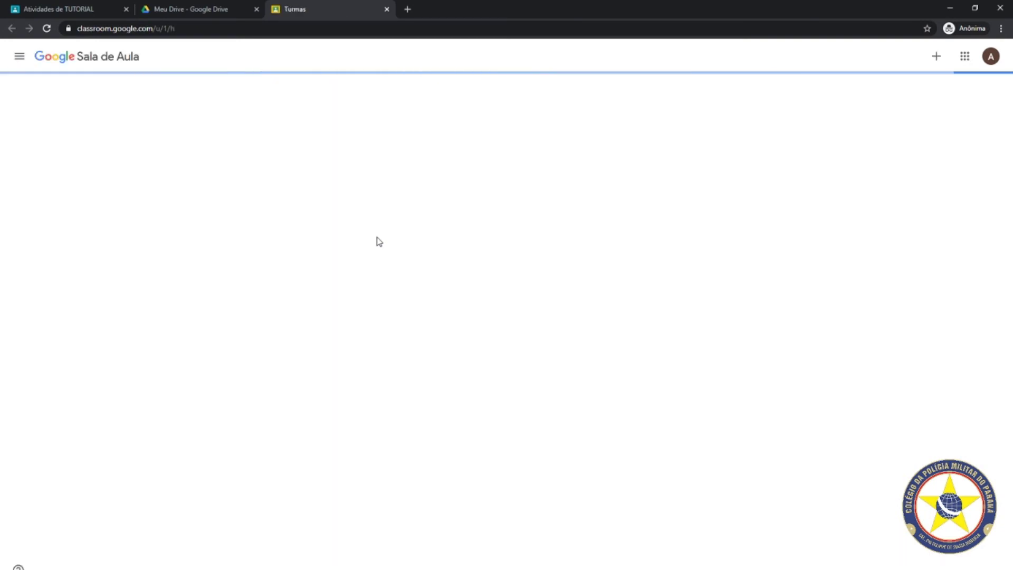
left_click(72, 120)
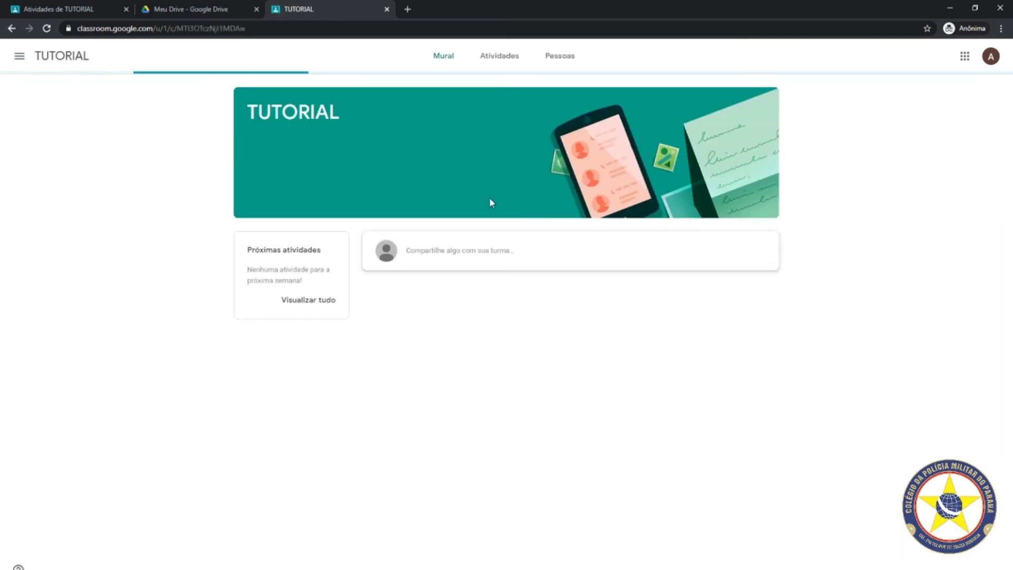
From Atividades, open ATIVIDADE COM FORMULARIO NATIVO and confirm Cancelar envio on the student's work
left_click(498, 59)
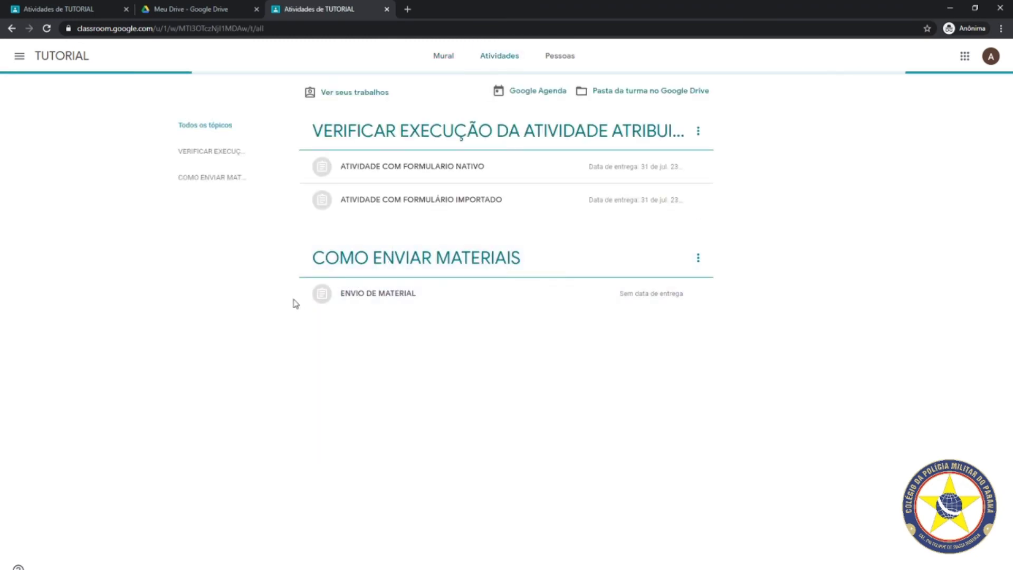
left_click(385, 170)
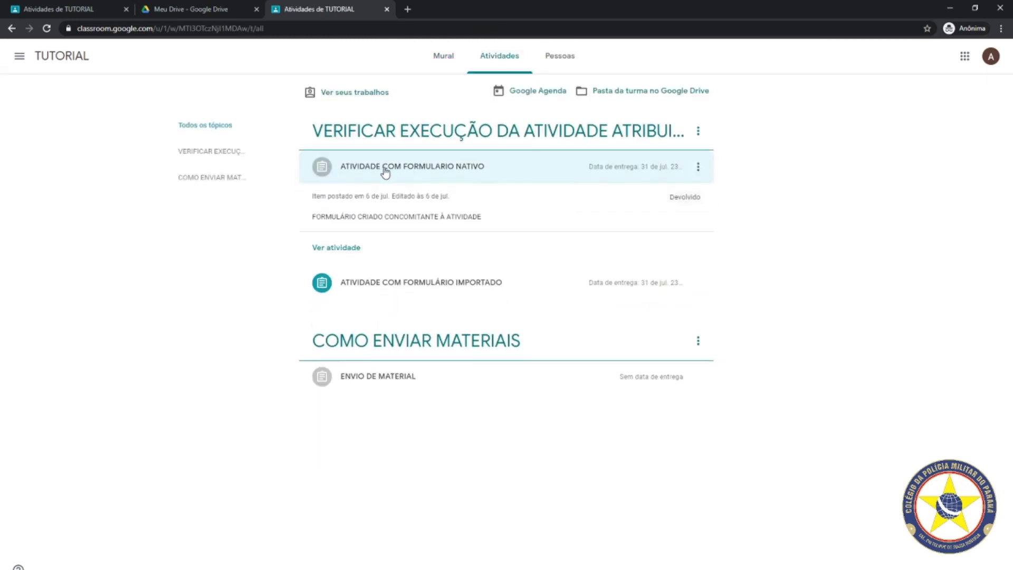
left_click(384, 170)
left_click(414, 170)
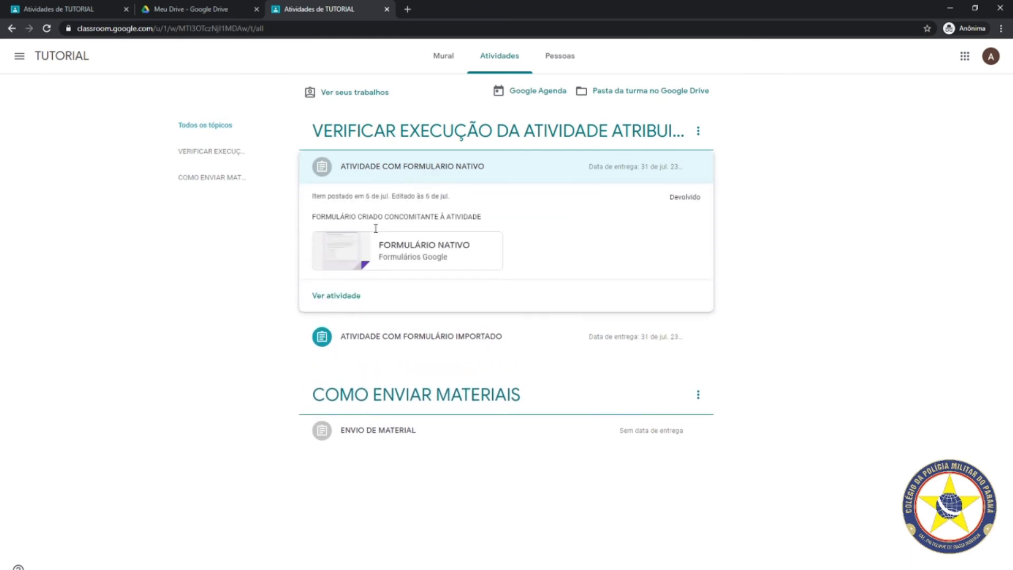
left_click(348, 295)
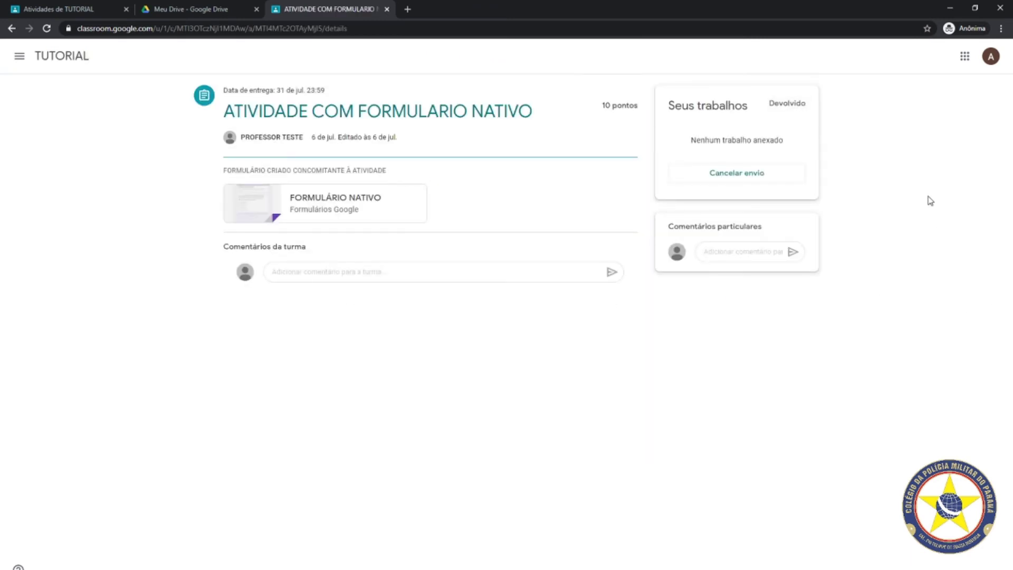
left_click(712, 176)
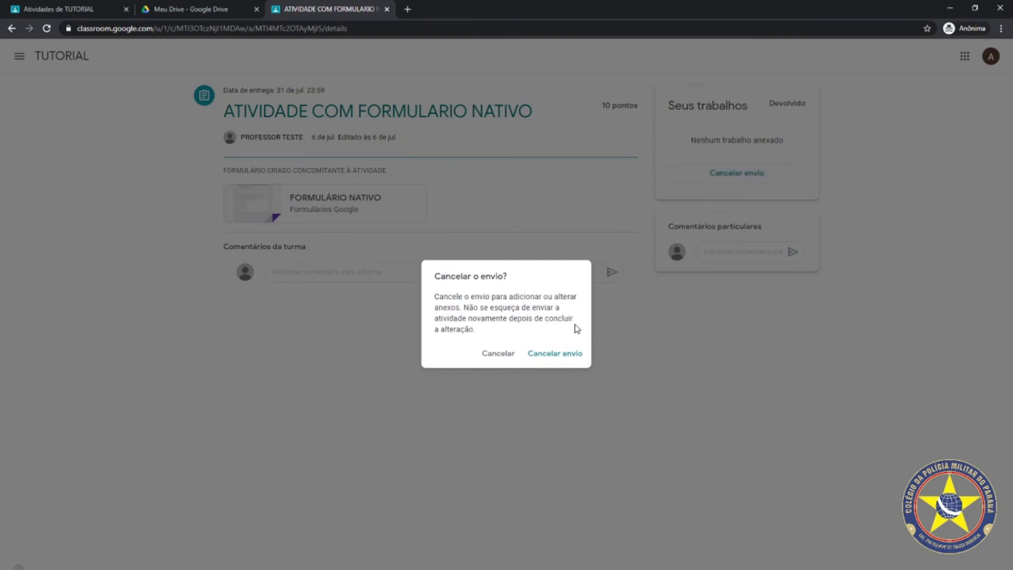
left_click(562, 353)
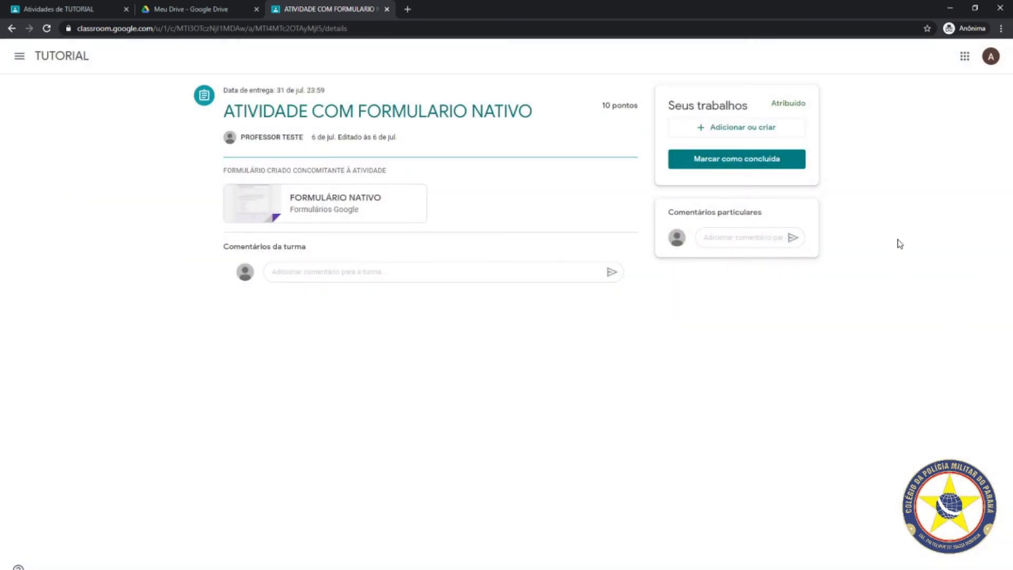
left_click(319, 204)
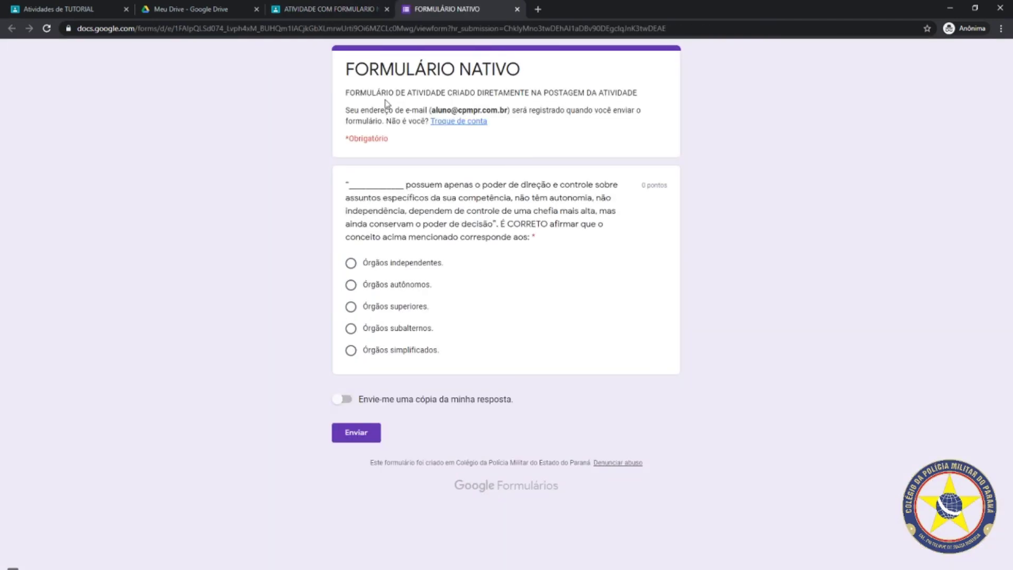
left_click(517, 9)
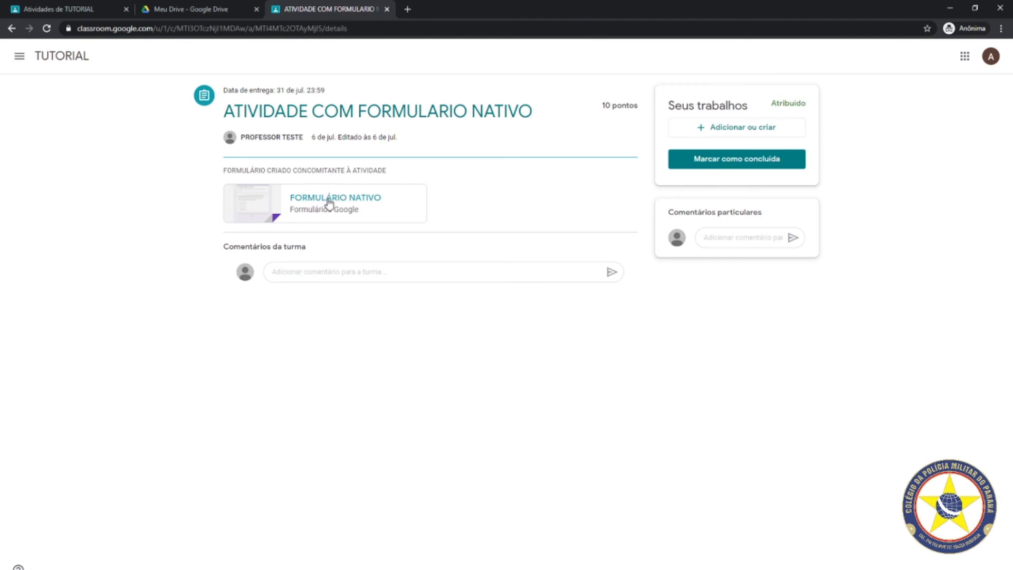
Mark the native-form assignment done without attachments, then close the student's Drive tab and reload
left_click(725, 159)
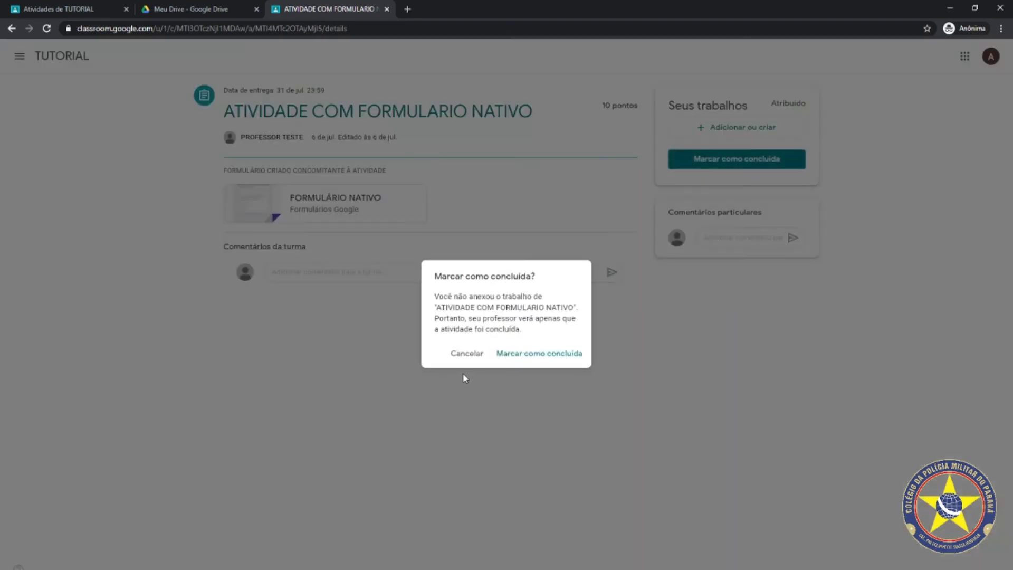
left_click(519, 354)
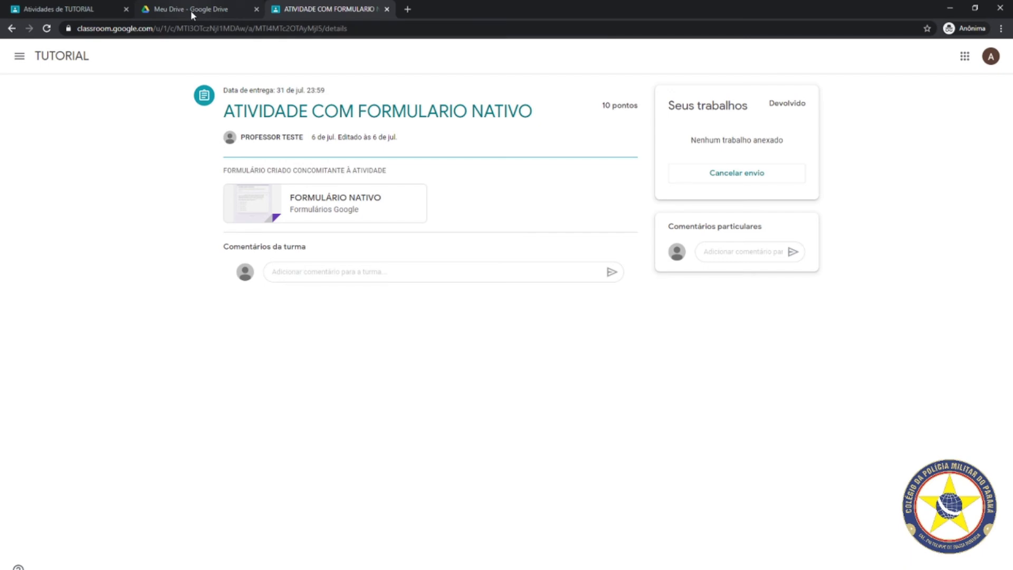
left_click(256, 9)
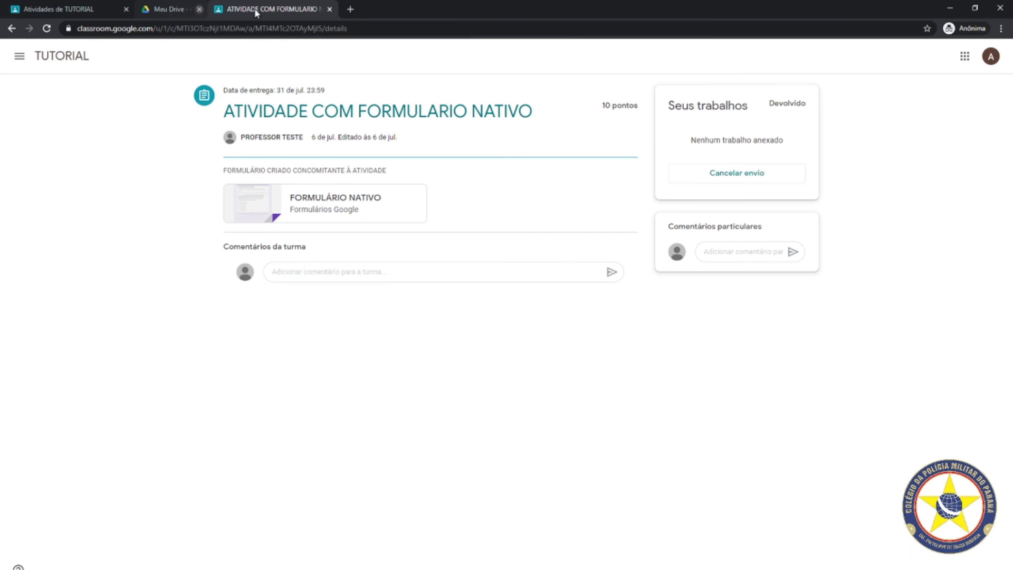
left_click(12, 29)
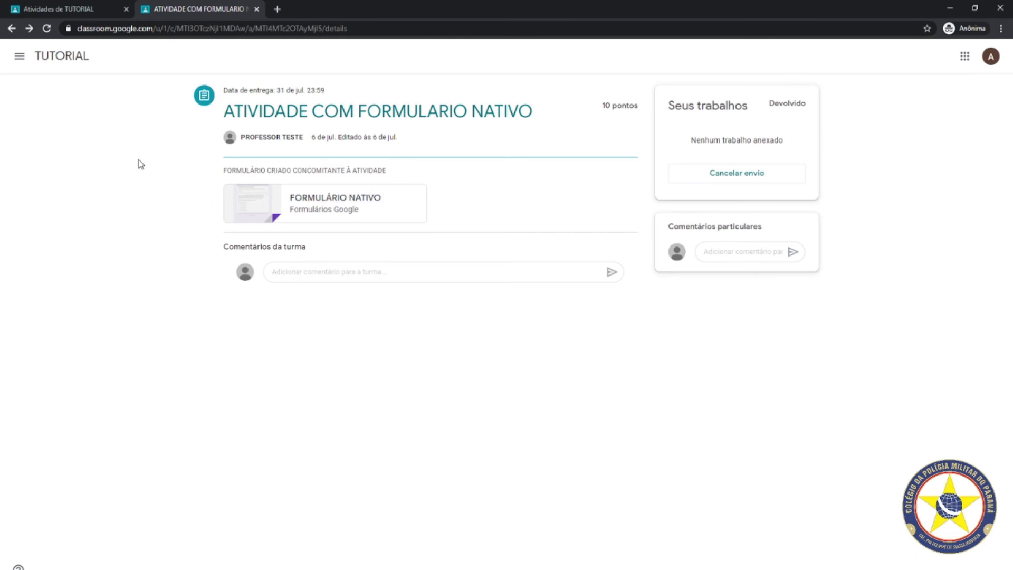
left_click(70, 11)
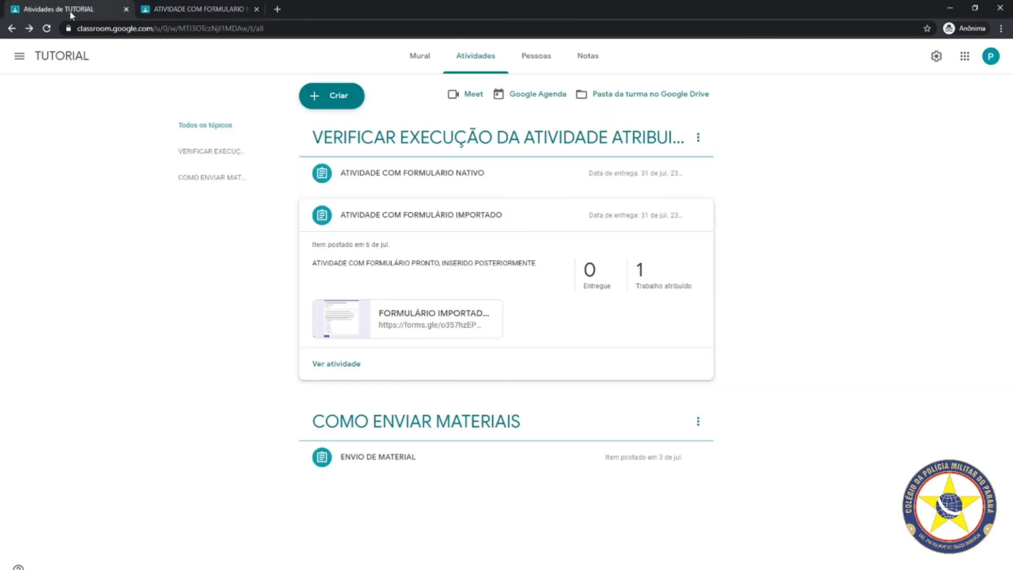
Open the class Drive folder, go up through Classroom to Meu Drive, then close that tab
left_click(624, 98)
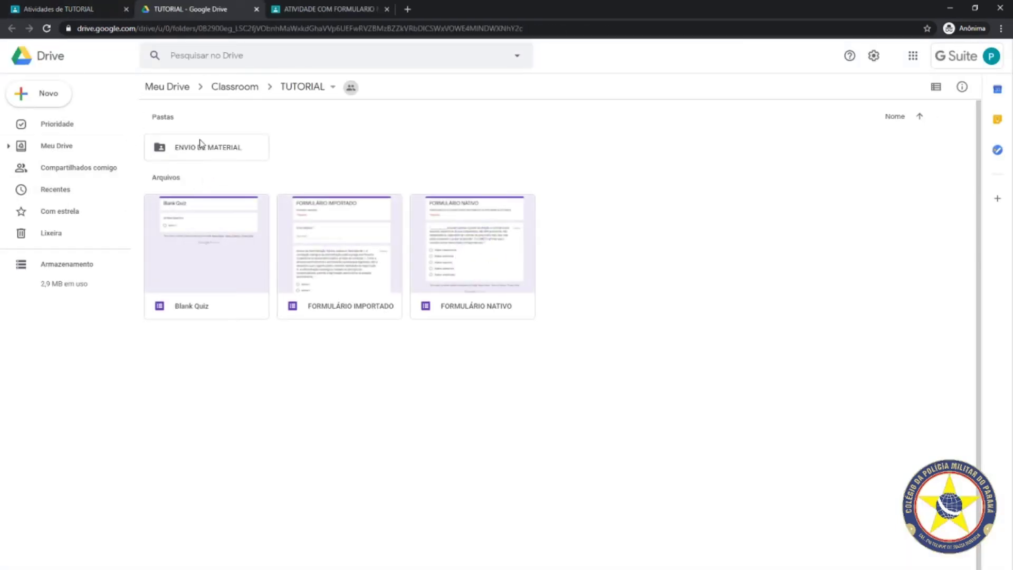
left_click(228, 90)
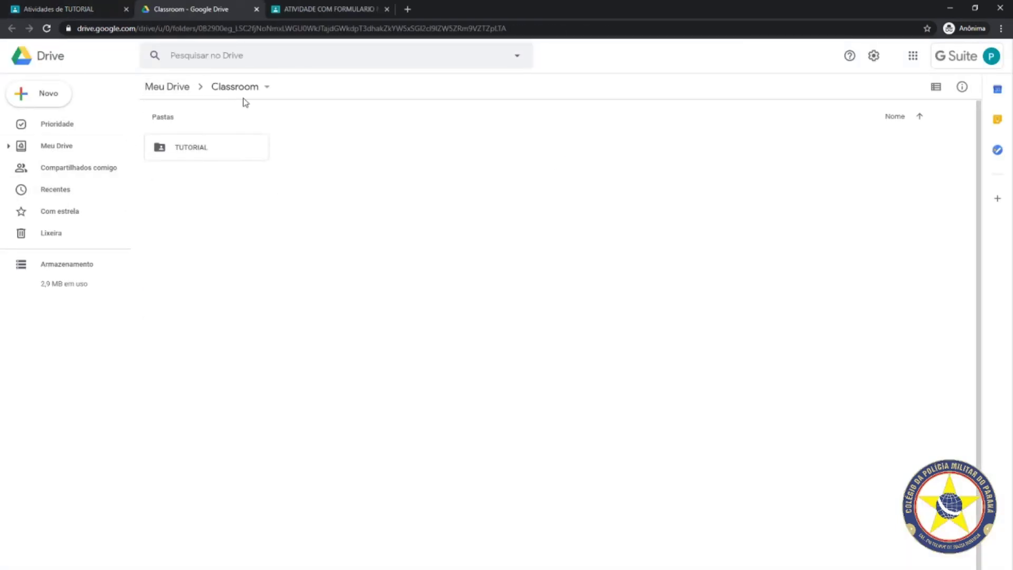
left_click(165, 90)
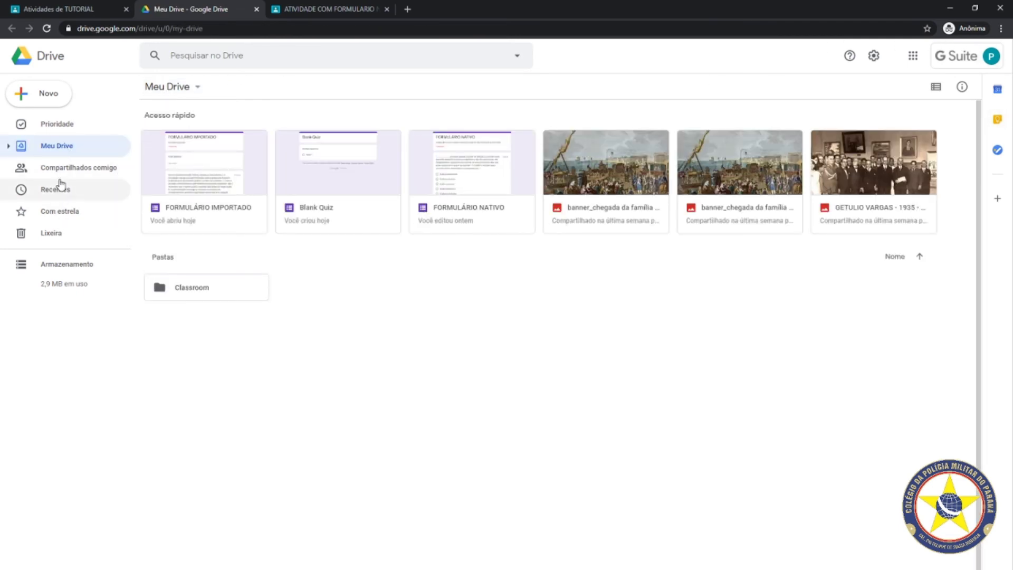
left_click(257, 9)
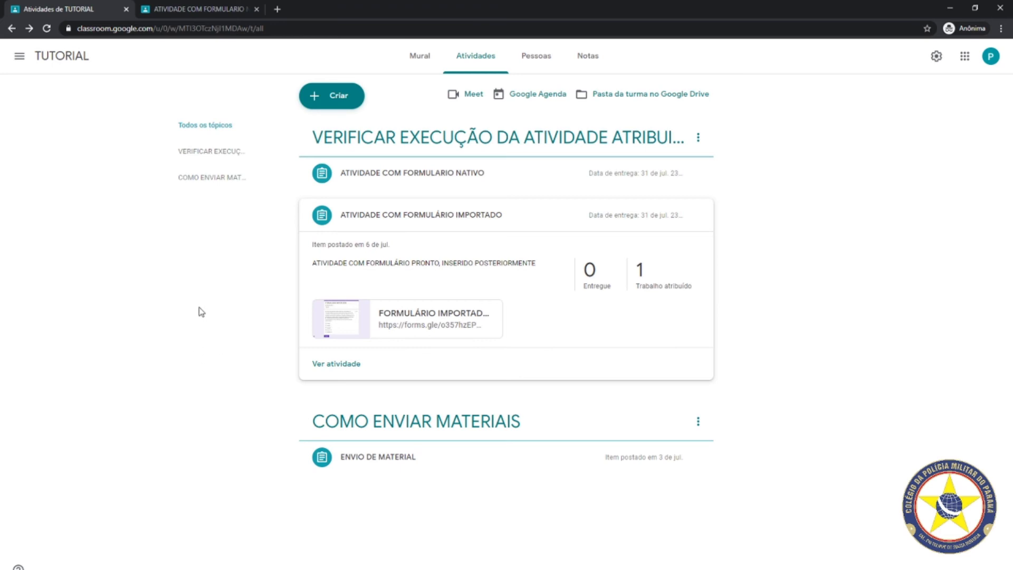
Check the native-form assignment's 1 Entregue submission, then expand ATIVIDADE COM FORMULÁRIO IMPORTADO
left_click(420, 170)
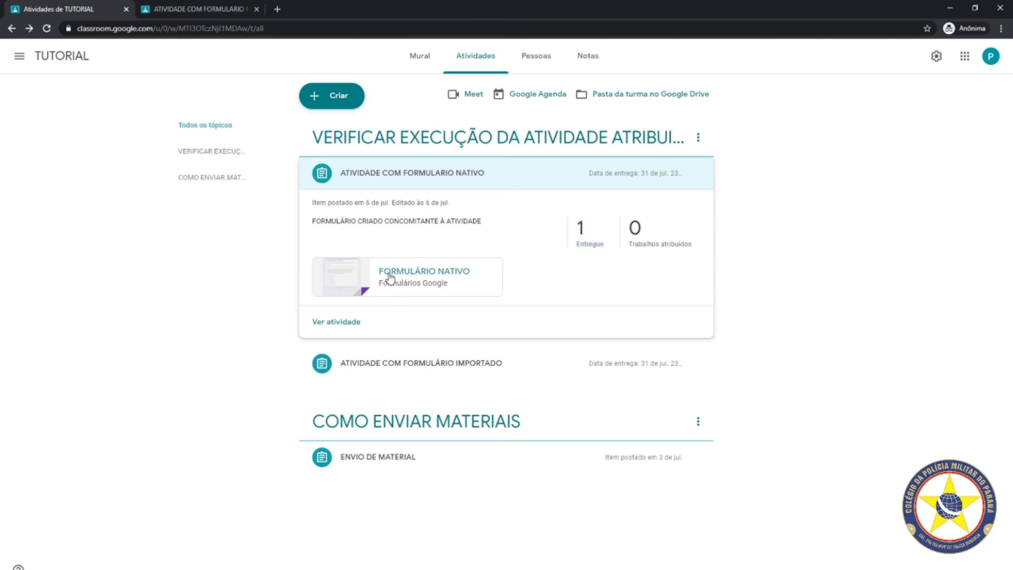
left_click(580, 228)
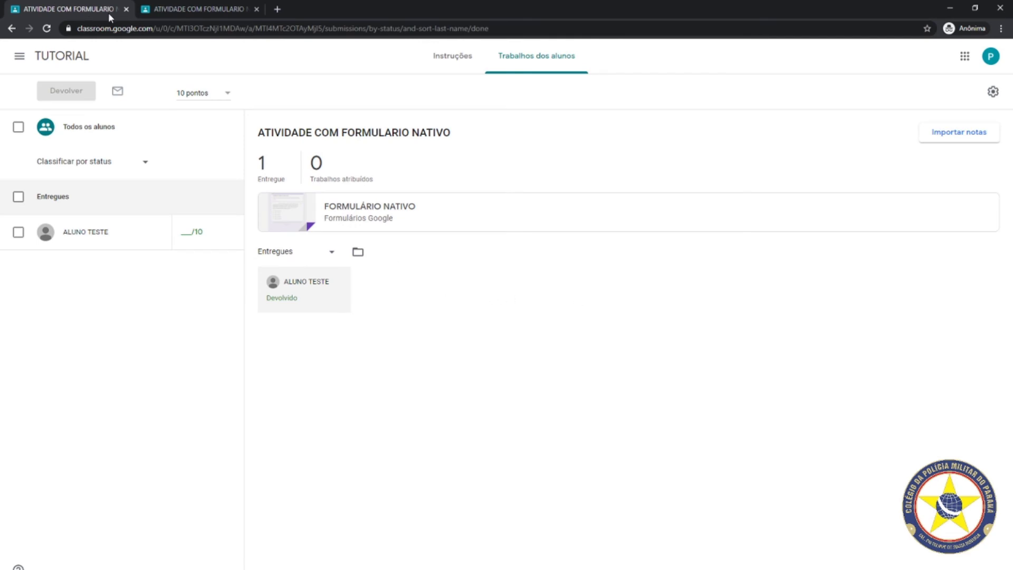
left_click(12, 29)
left_click(413, 363)
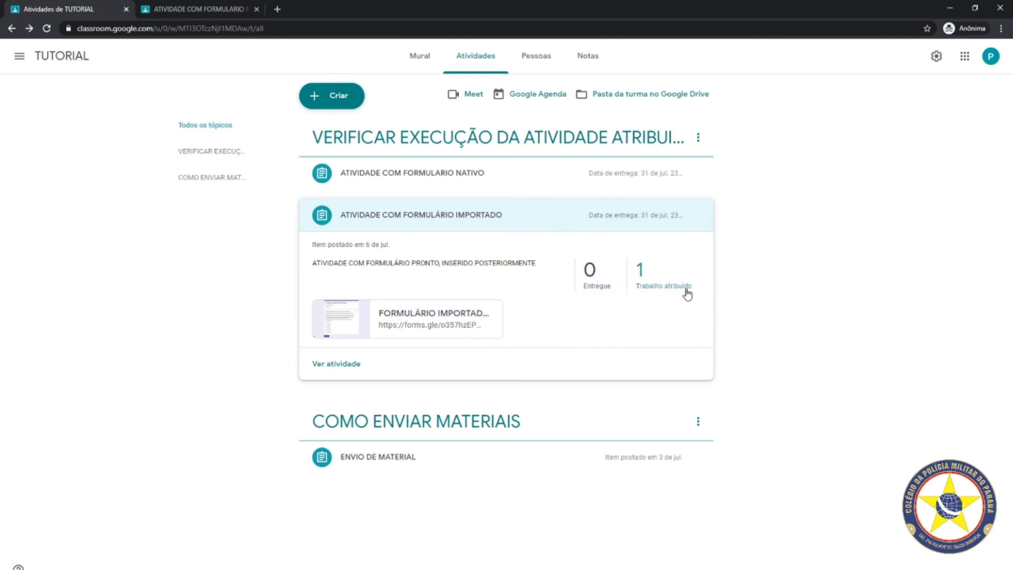
Open the attached FORMULÁRIO IMPORTADO form and its e-mail field, then move to the native-form activity tab
left_click(445, 326)
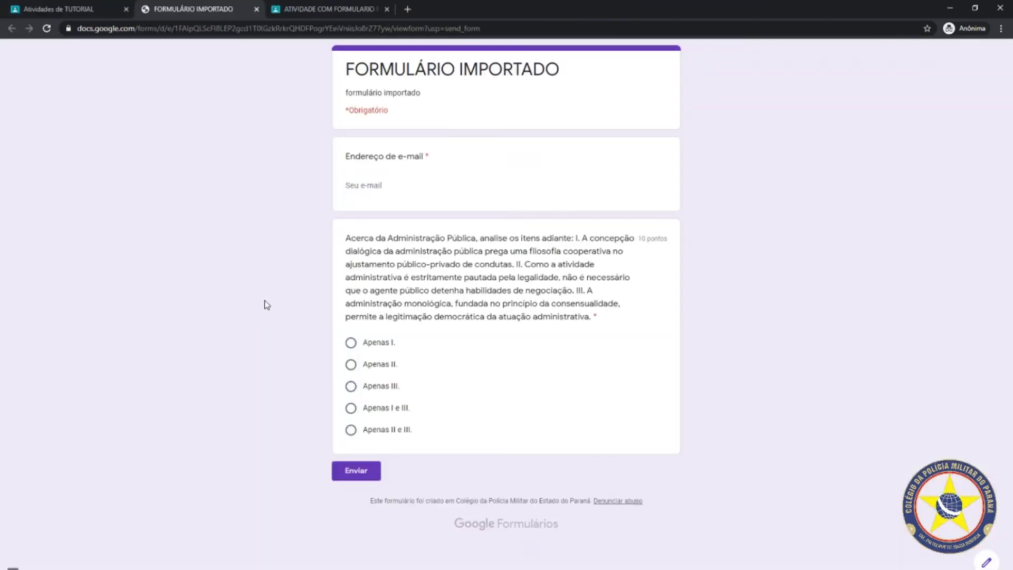
left_click(378, 191)
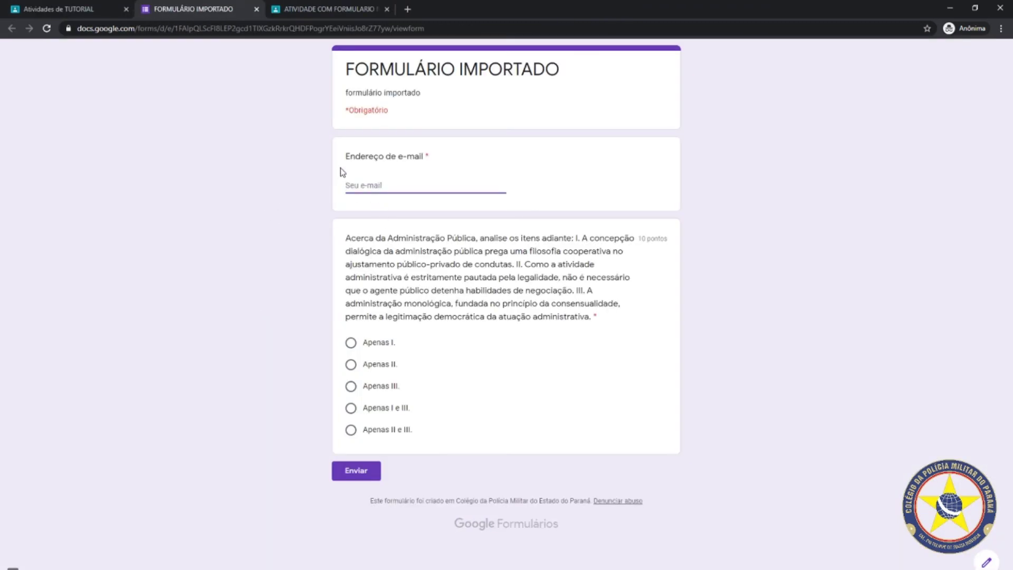
left_click(52, 8)
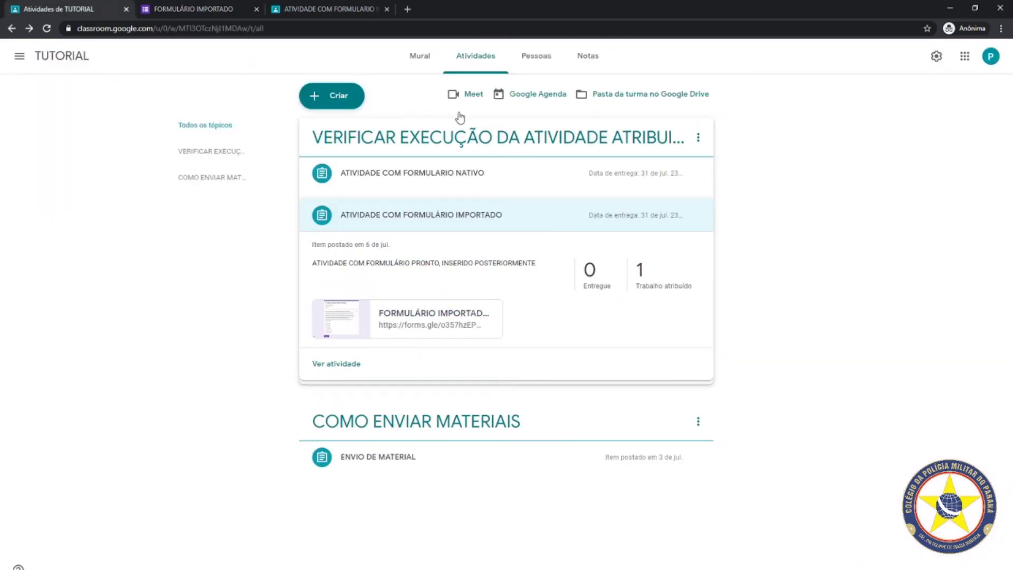
left_click(217, 8)
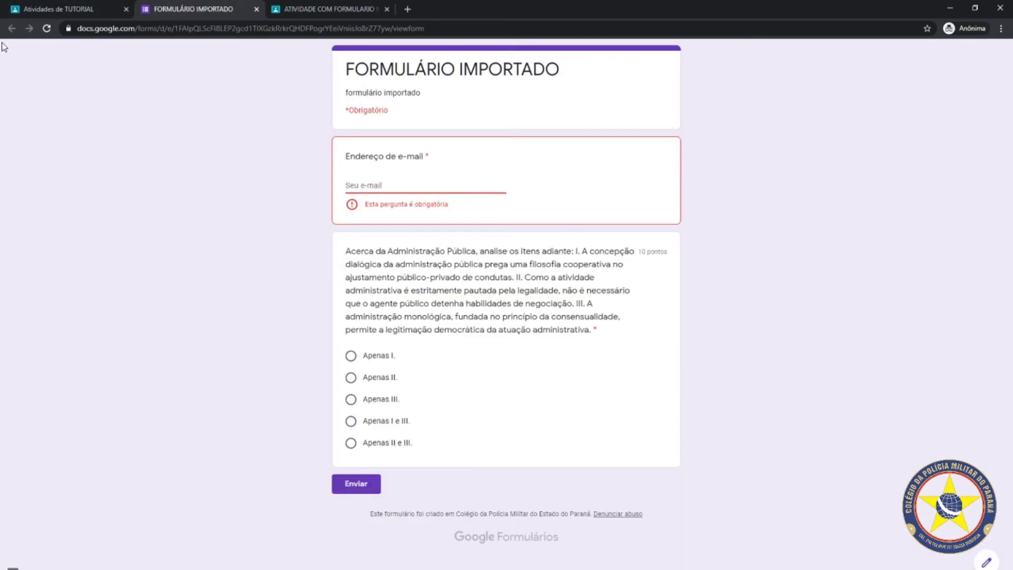
left_click(327, 9)
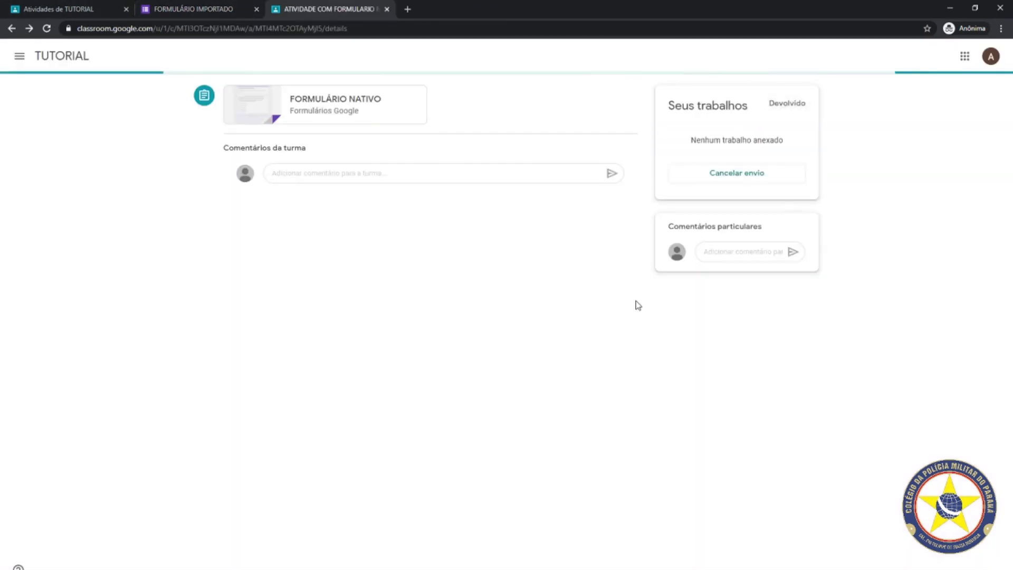
Open the student's ATIVIDADE COM FORMULÁRIO IMPORTADO page and confirm Marcar como concluída
left_click(12, 29)
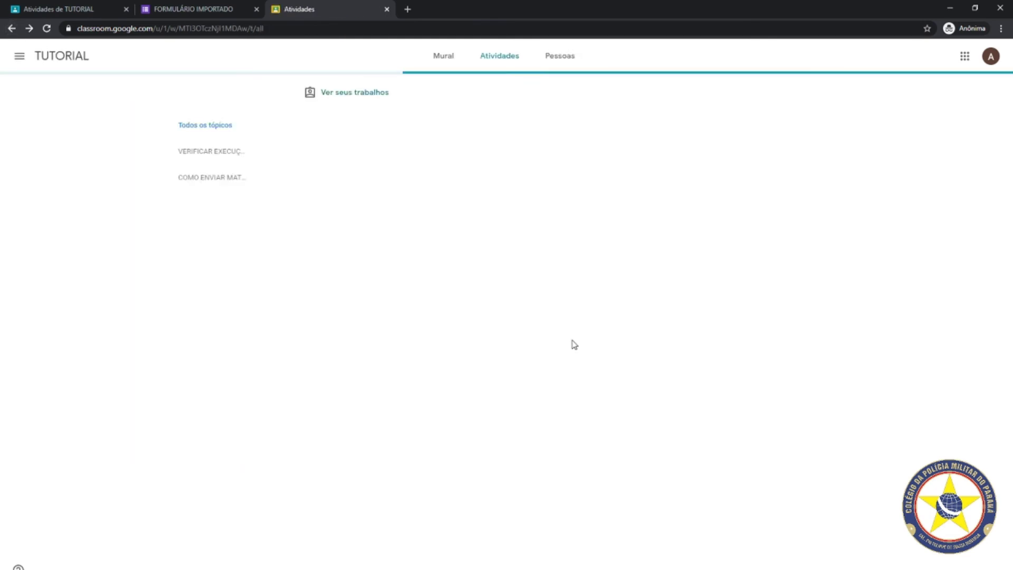
left_click(406, 201)
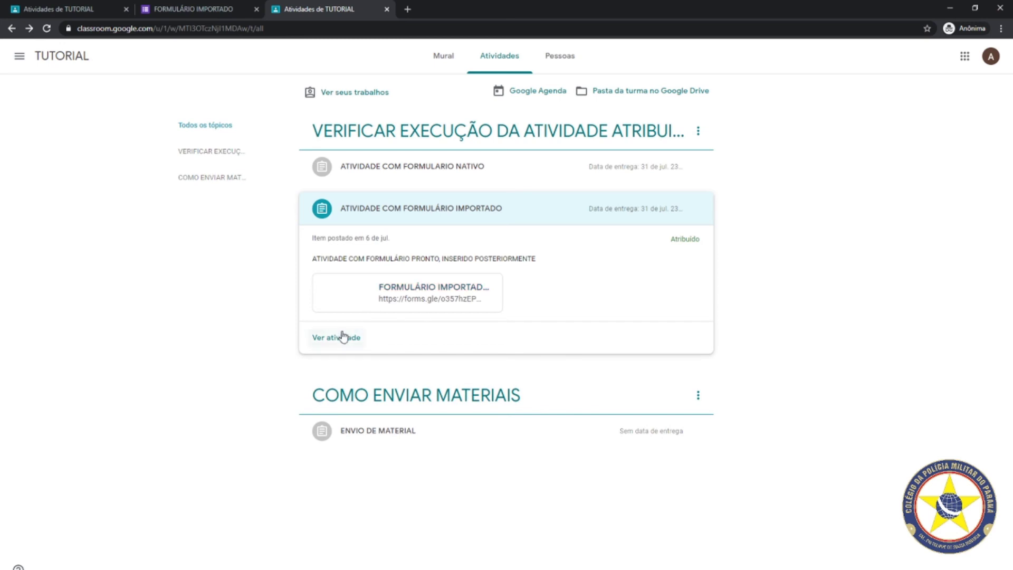
left_click(340, 336)
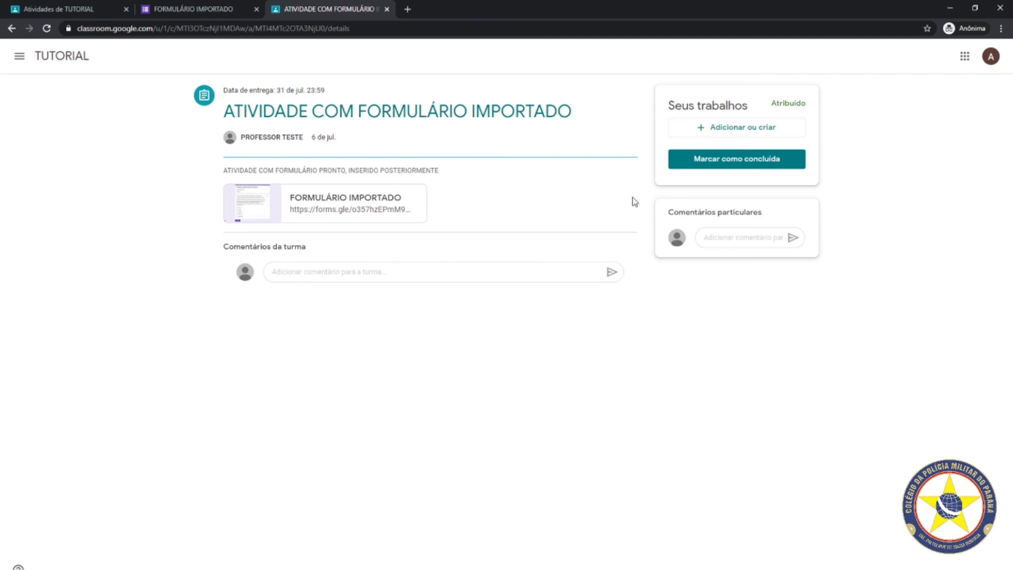
left_click(768, 164)
left_click(521, 358)
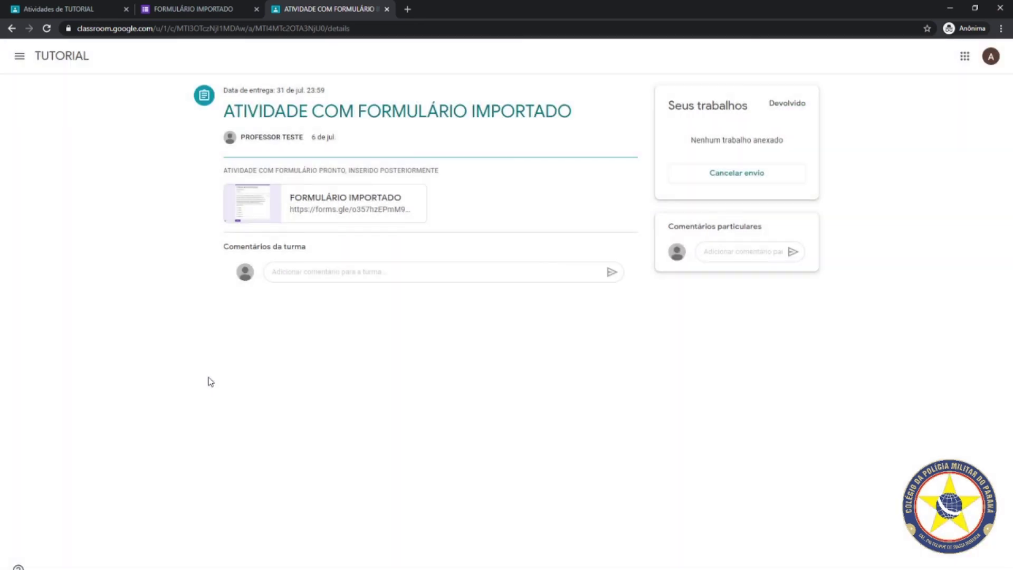
left_click(81, 8)
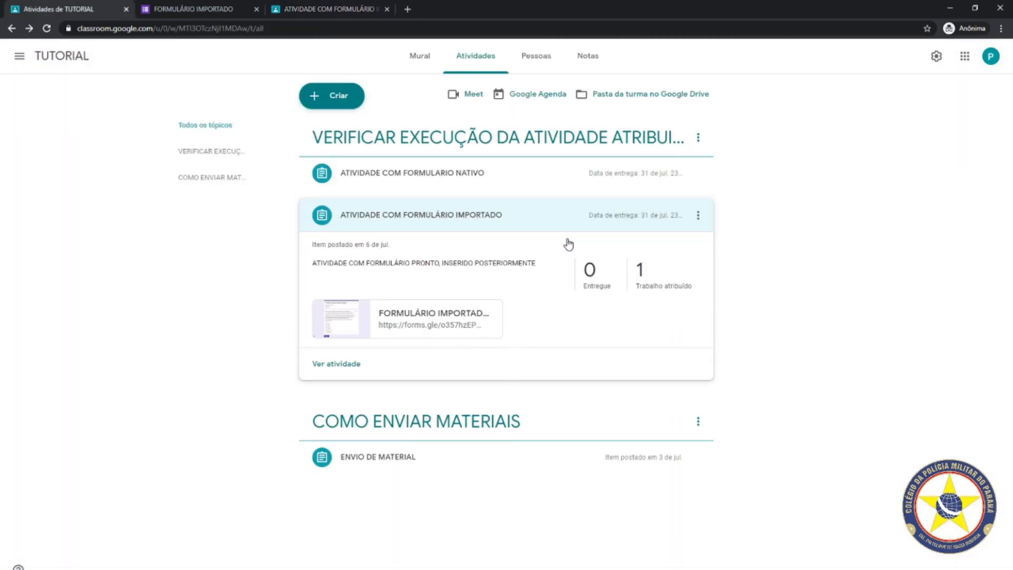
Expand the NATIVO and IMPORTADO rows and open the imported activity's 1 Entregue student work
left_click(371, 176)
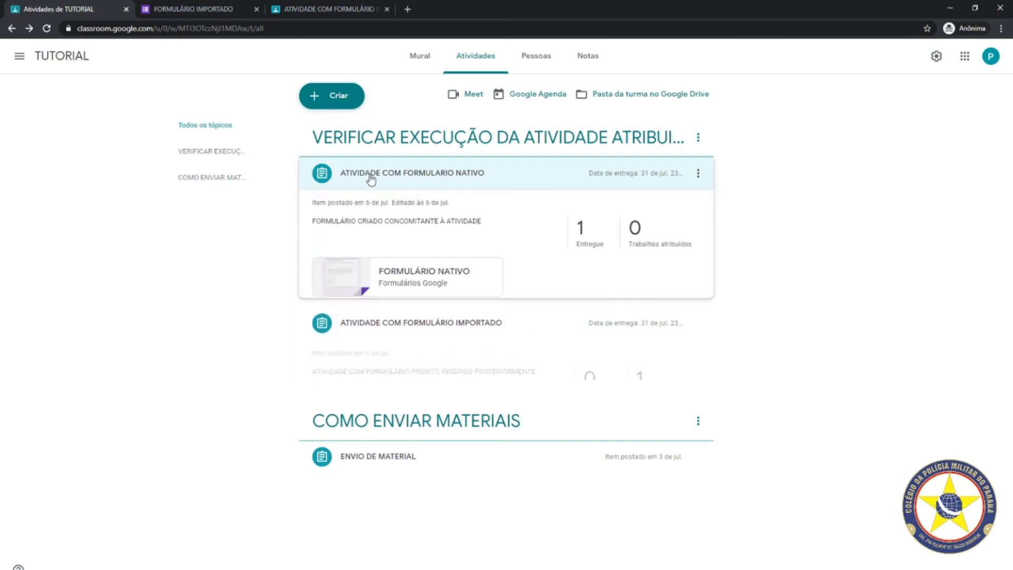
left_click(403, 363)
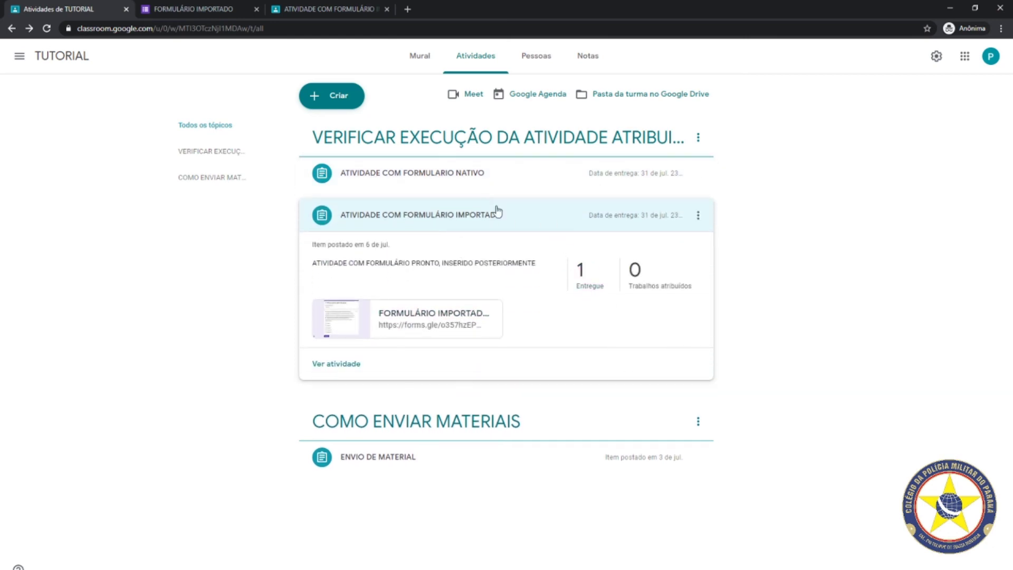
left_click(590, 285)
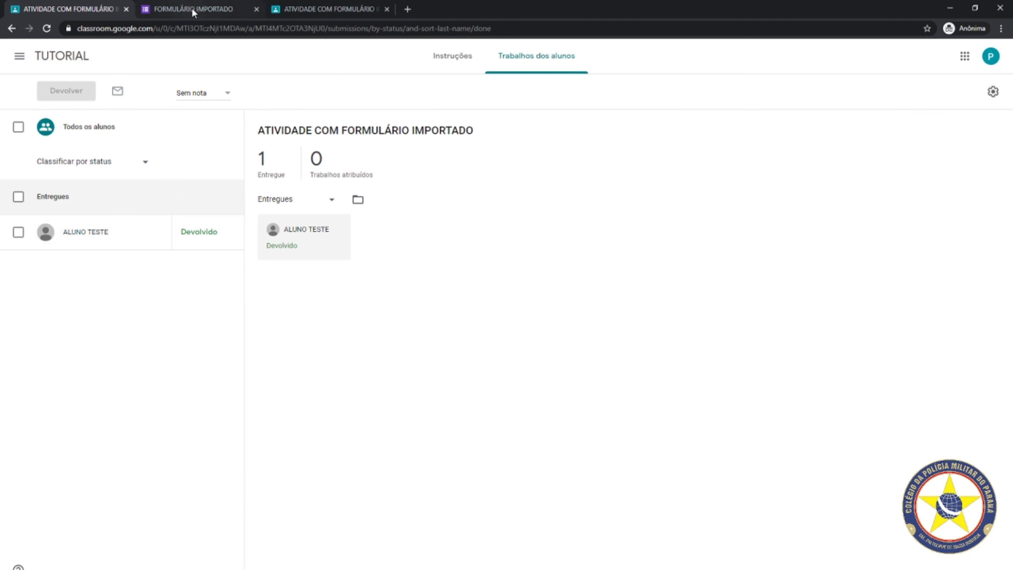
As the student, cancel and re-mark the imported-form submission done, then return to the teacher's list
left_click(309, 7)
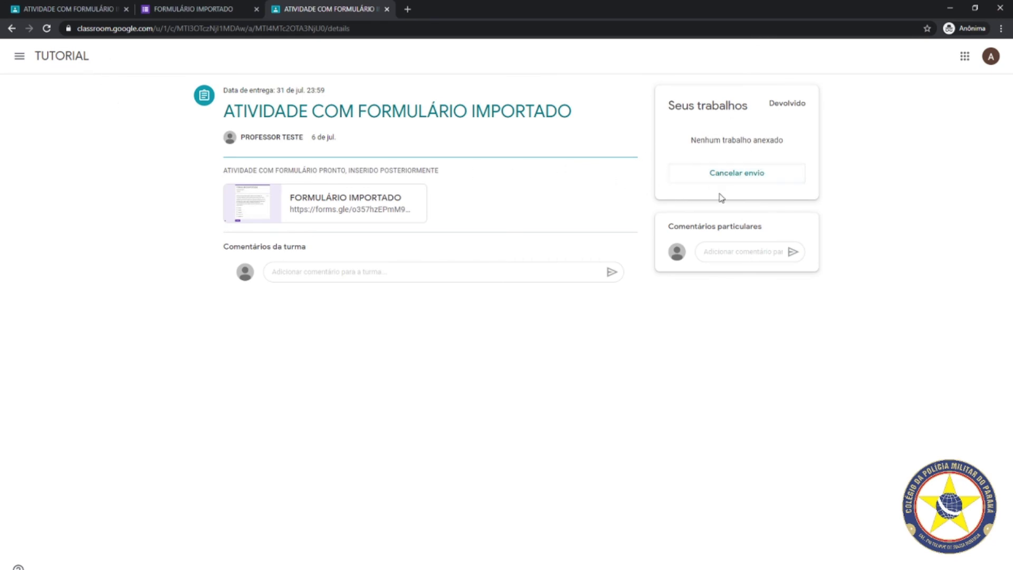
left_click(728, 174)
left_click(551, 354)
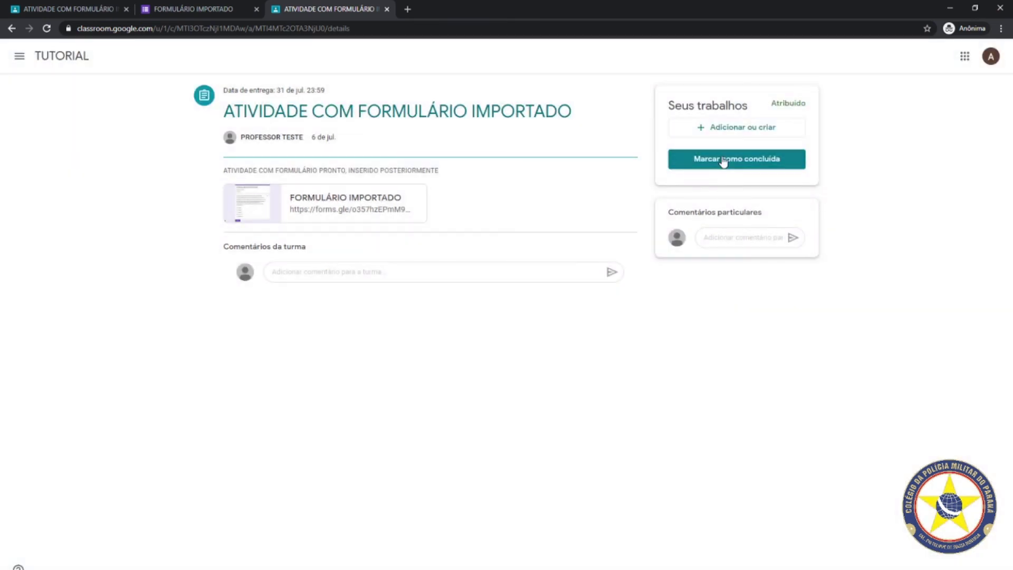
left_click(725, 160)
left_click(538, 360)
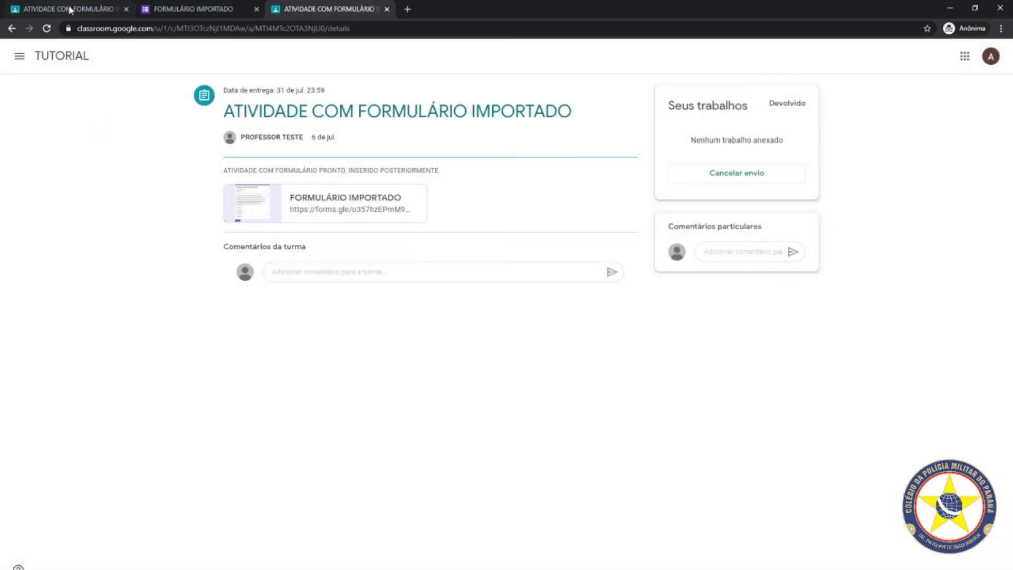
left_click(68, 11)
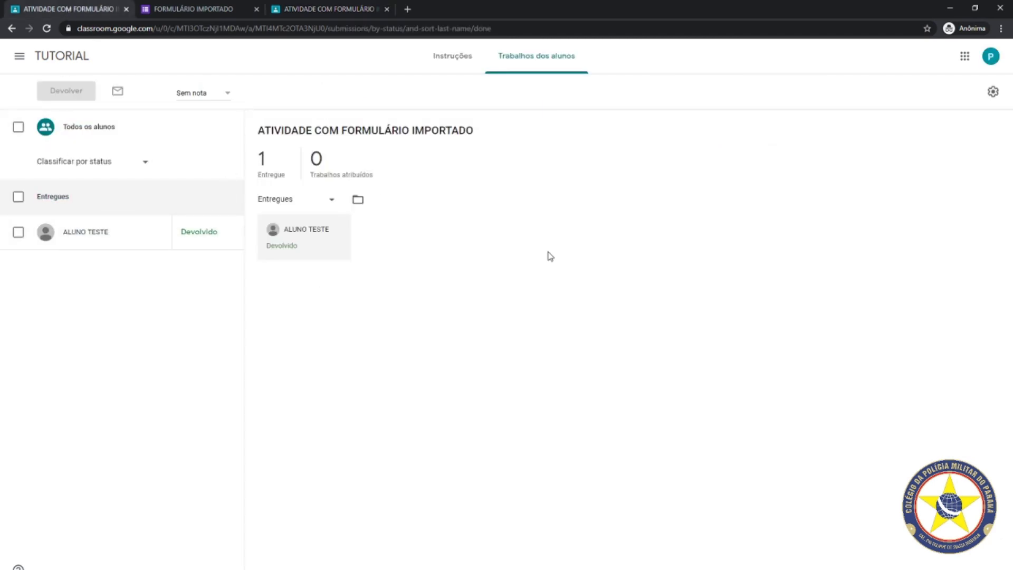
left_click(11, 28)
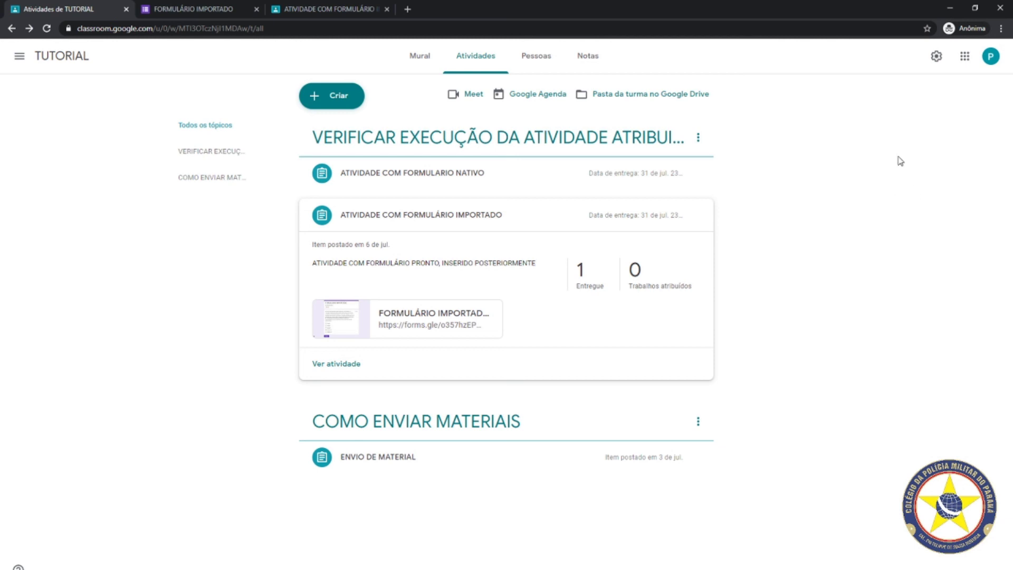
Open FORMULÁRIO IMPORTADO from the class Drive folder and check its Respostas tab shows 0 responses
left_click(614, 95)
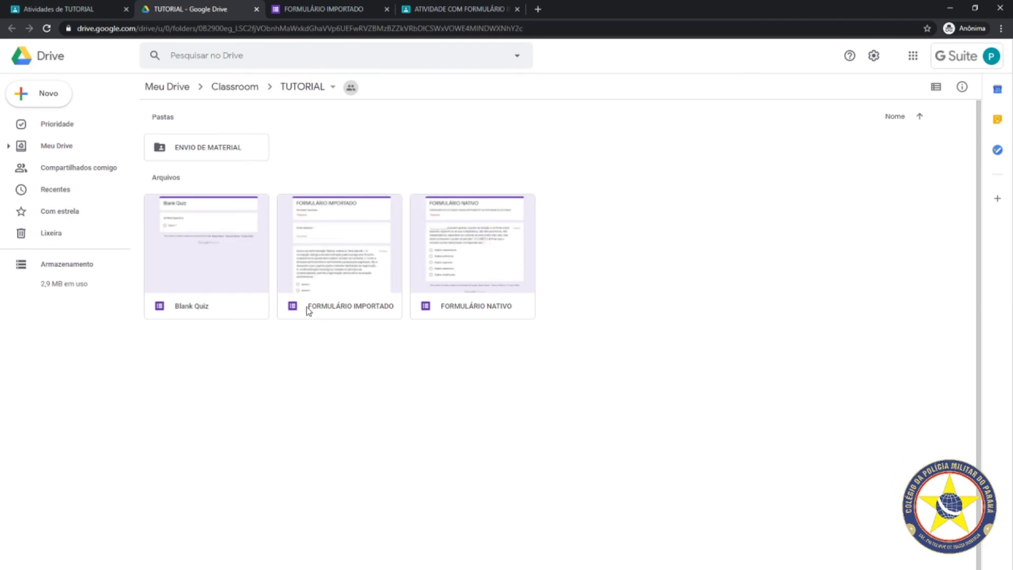
left_click(343, 309)
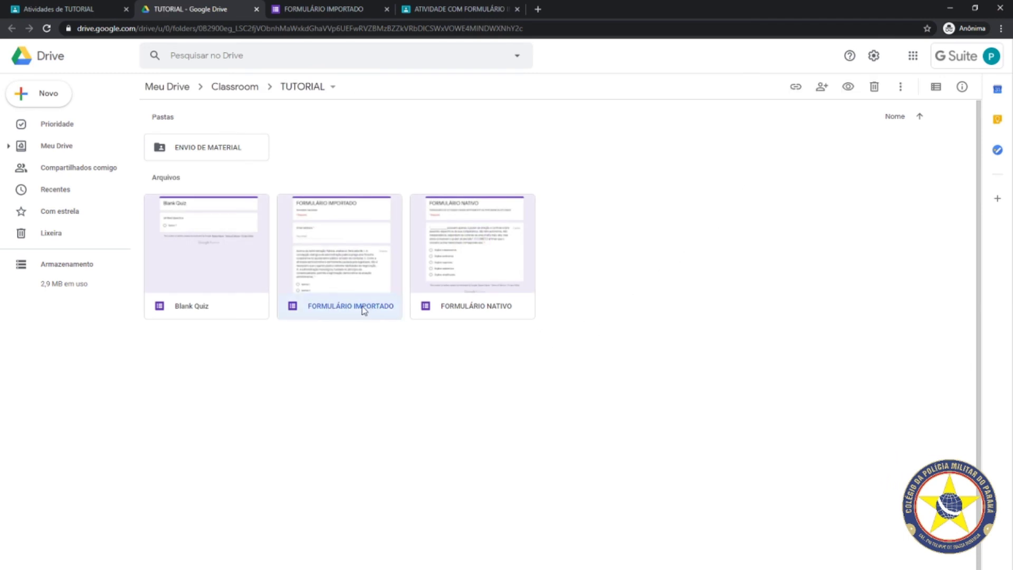
double_click(372, 312)
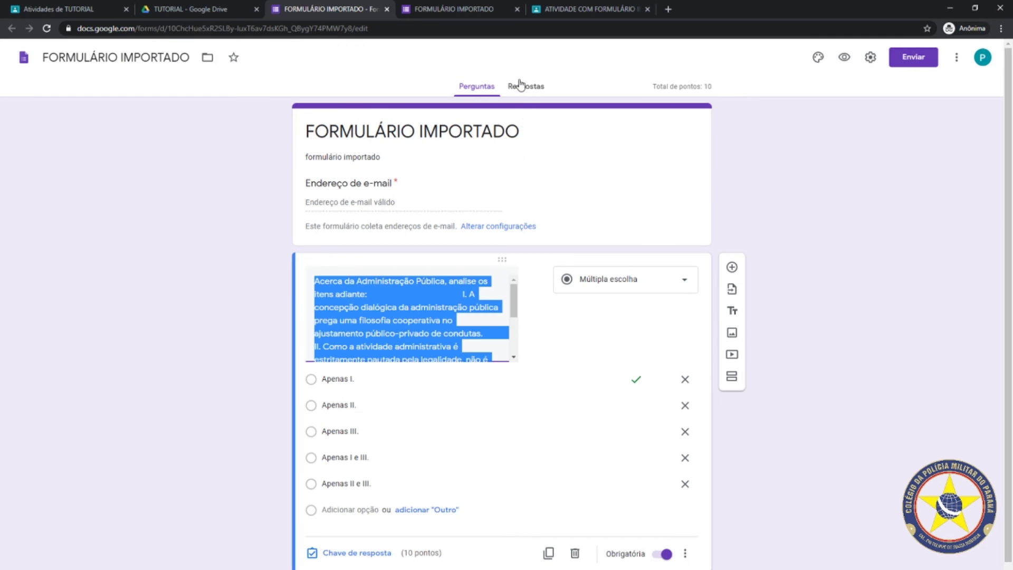
left_click(522, 86)
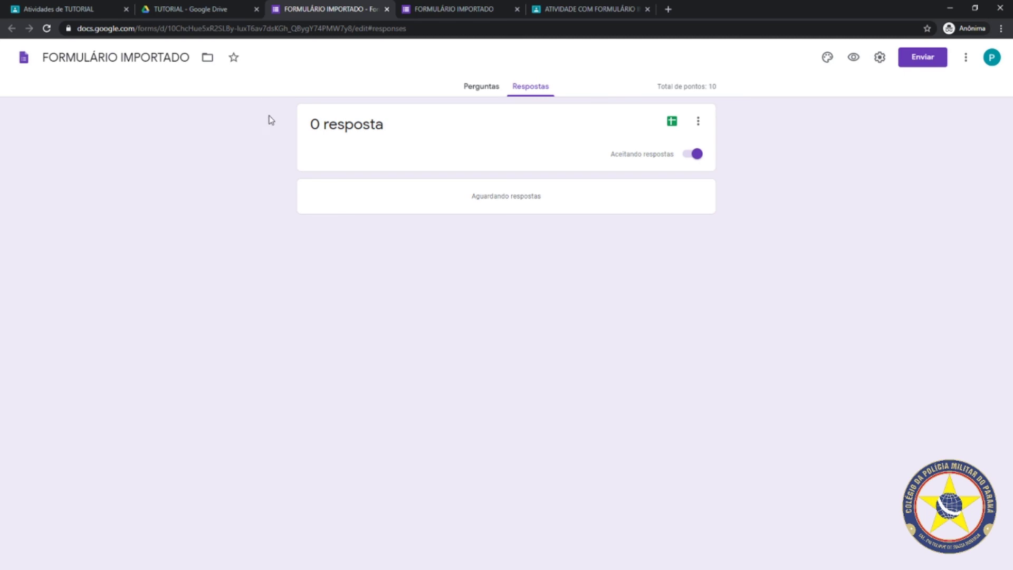
left_click(75, 9)
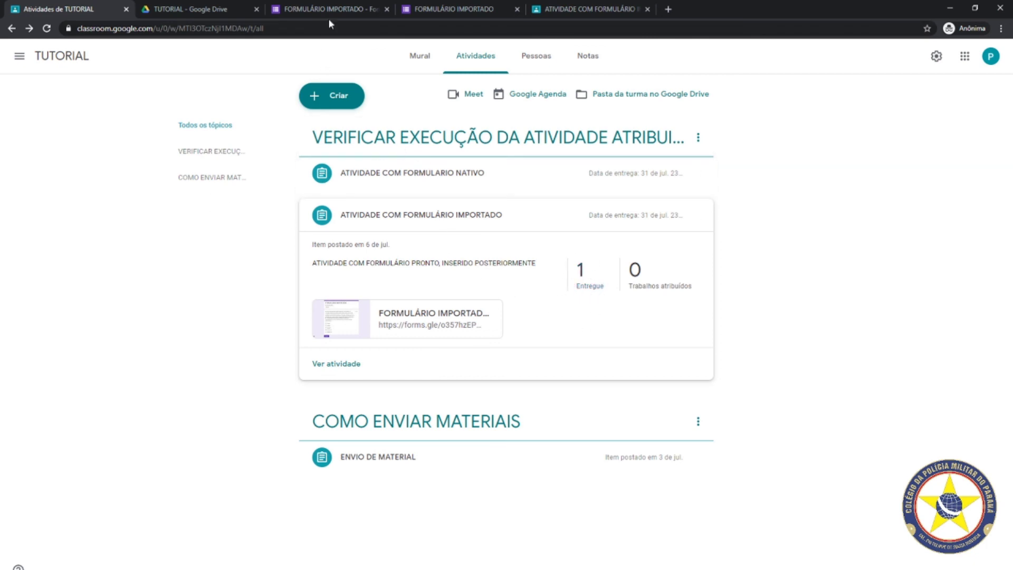
Submit the imported quiz answering Apenas I. with the student's e-mail, then view its responses
left_click(407, 320)
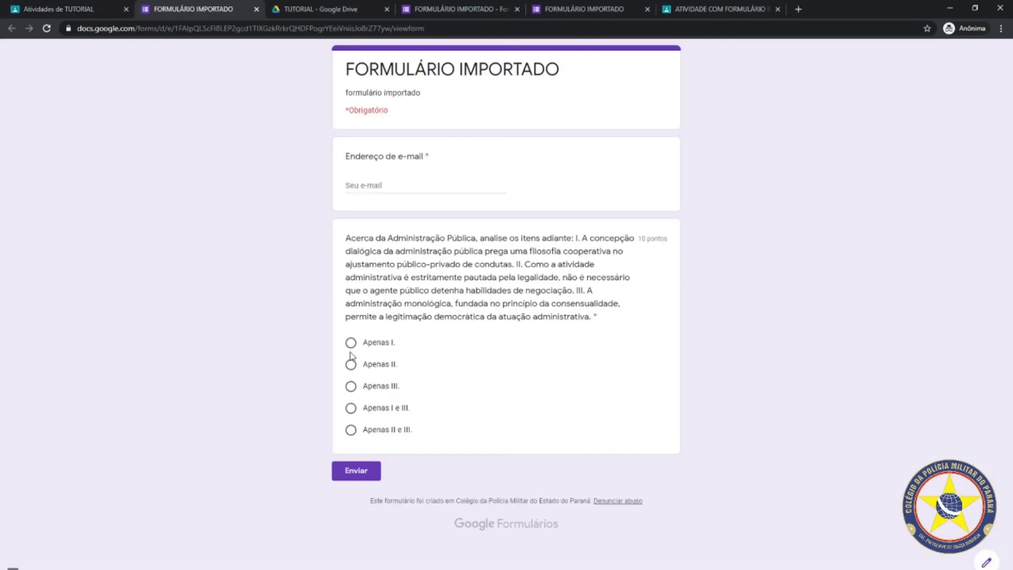
left_click(351, 344)
left_click(380, 190)
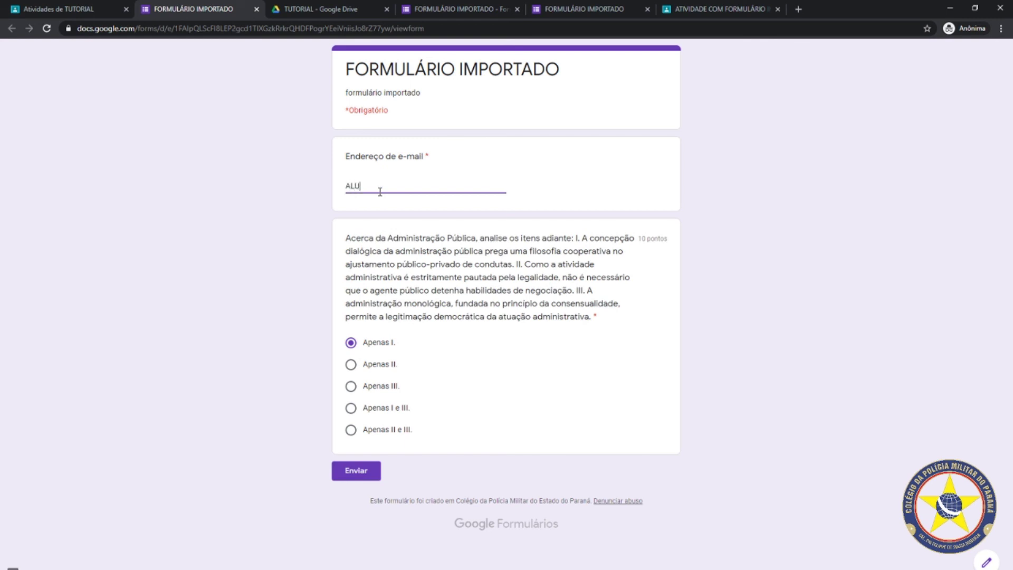
left_click(358, 468)
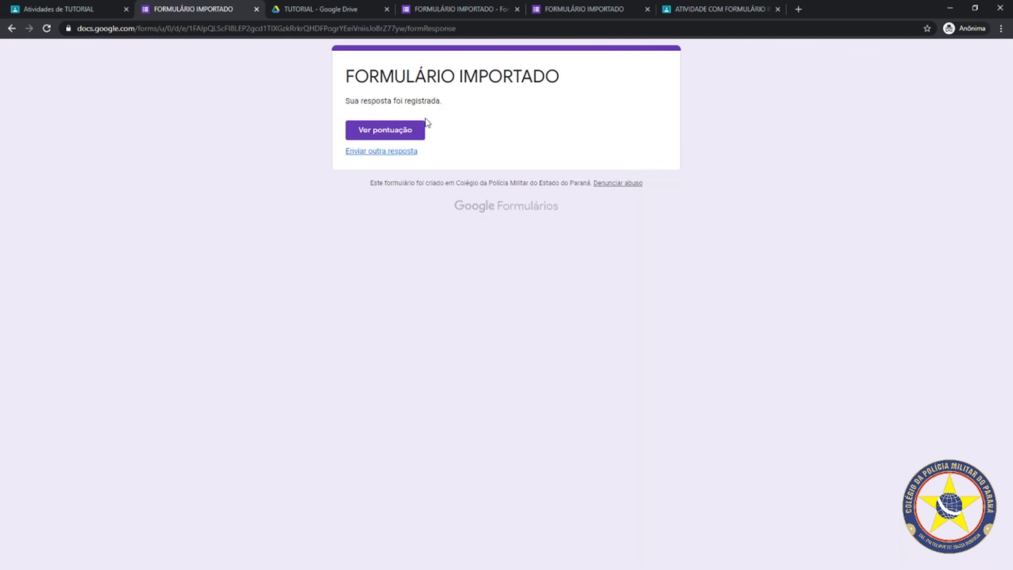
left_click(466, 11)
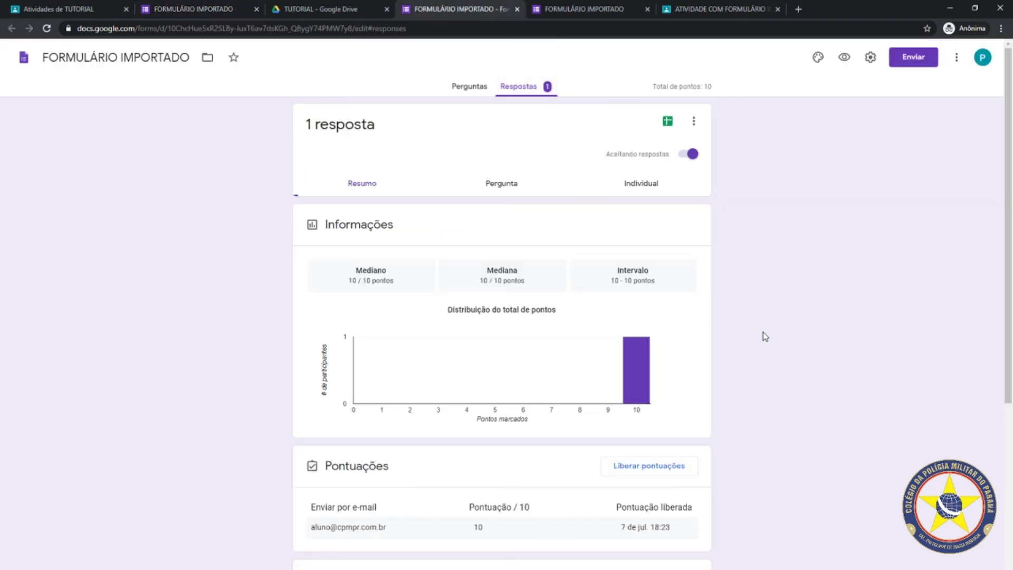
Review the Respostas summary showing Apenas I. 100% correct, then return to the TUTORIAL Atividades list
scroll(659, 353, "down", 1)
scroll(658, 353, "down", 2)
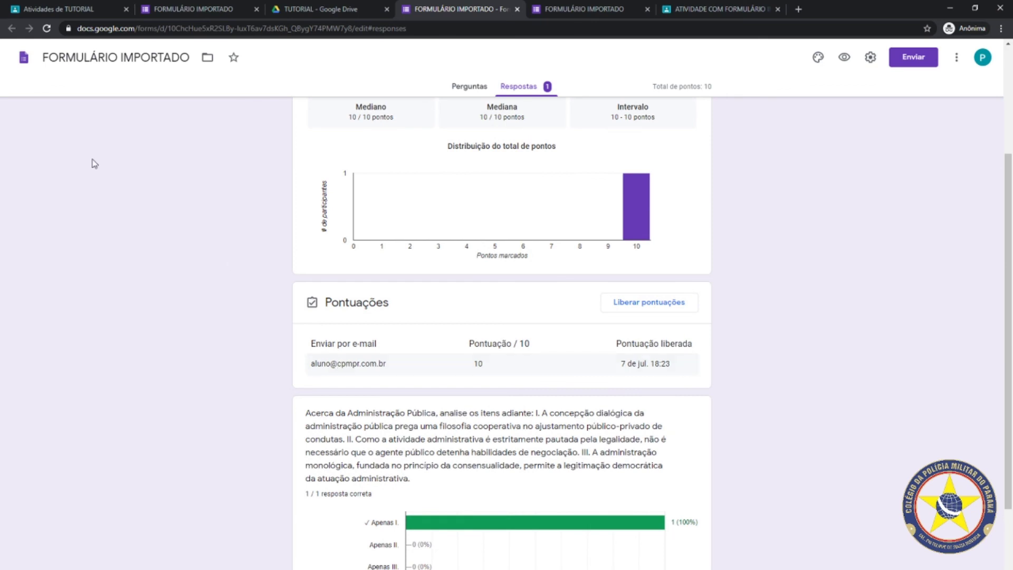
scroll(122, 259, "up", 2)
scroll(122, 259, "up", 1)
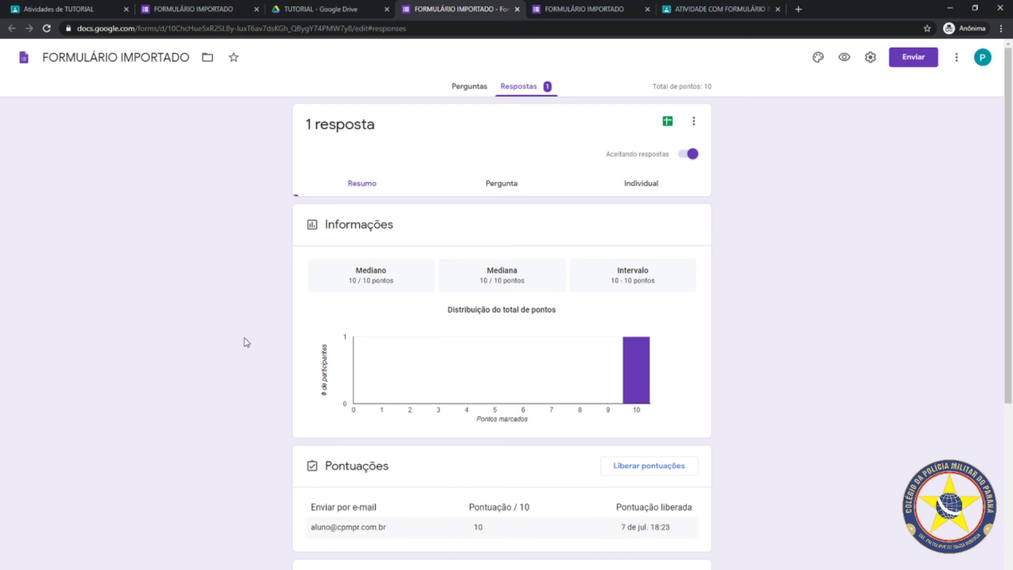
left_click(93, 9)
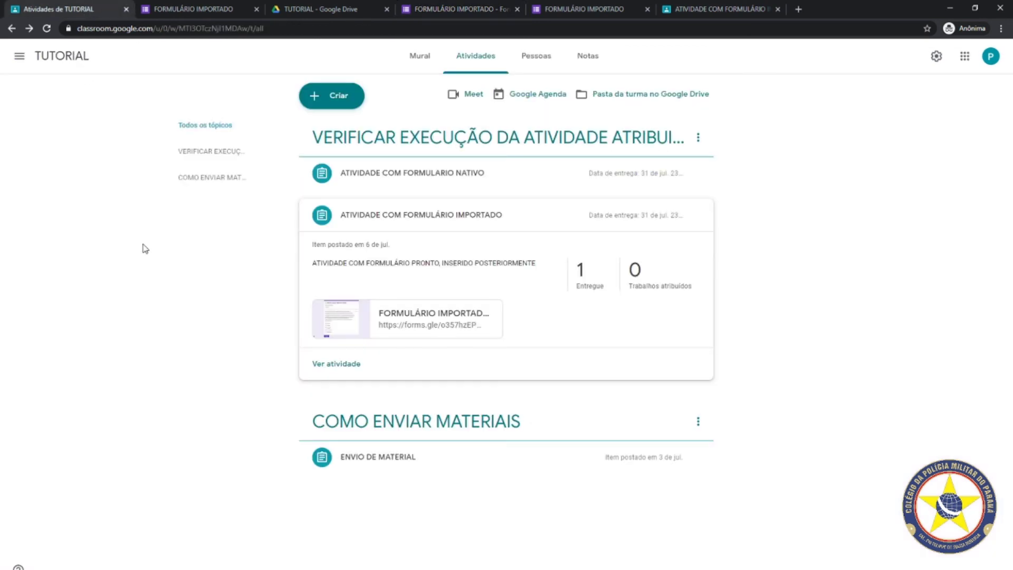